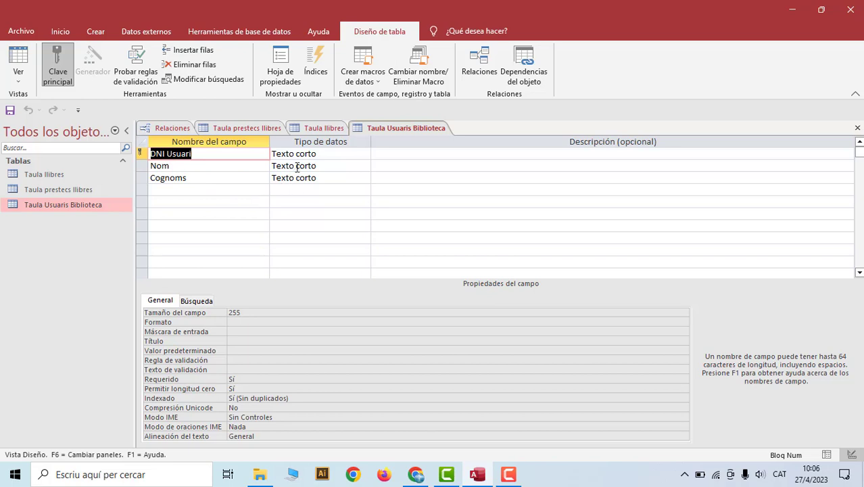
Add a DNI Usuari field of type Texto corto to Taula prestecs llibres, checking it against Taula Usuaris Biblioteca
click(248, 129)
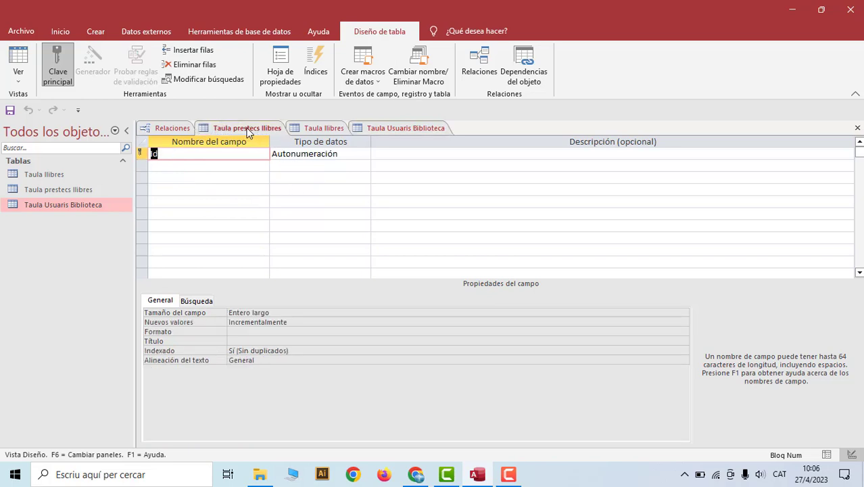
click(170, 167)
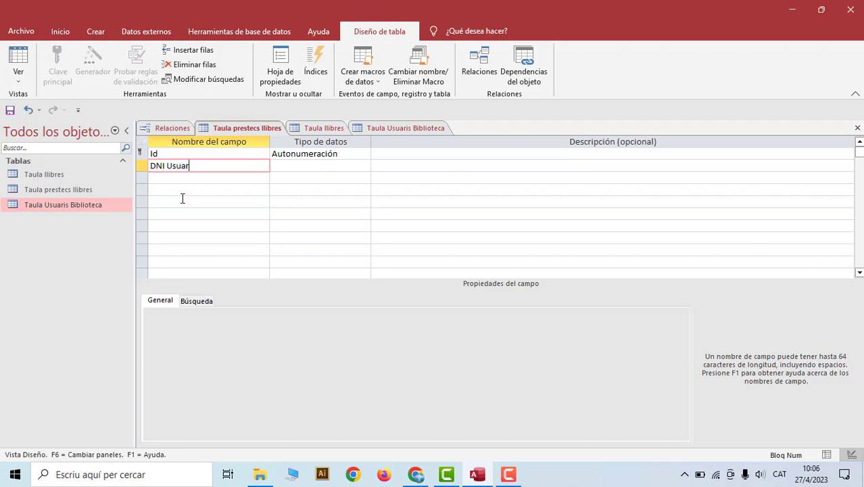
click(301, 167)
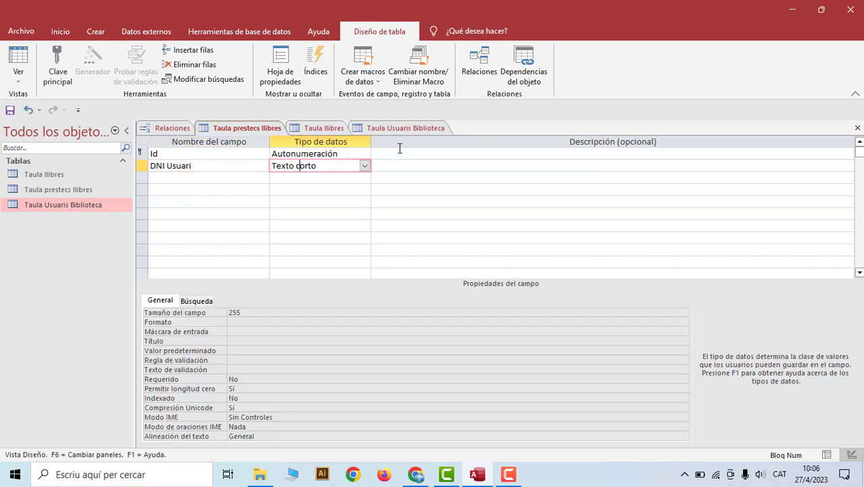
click(392, 129)
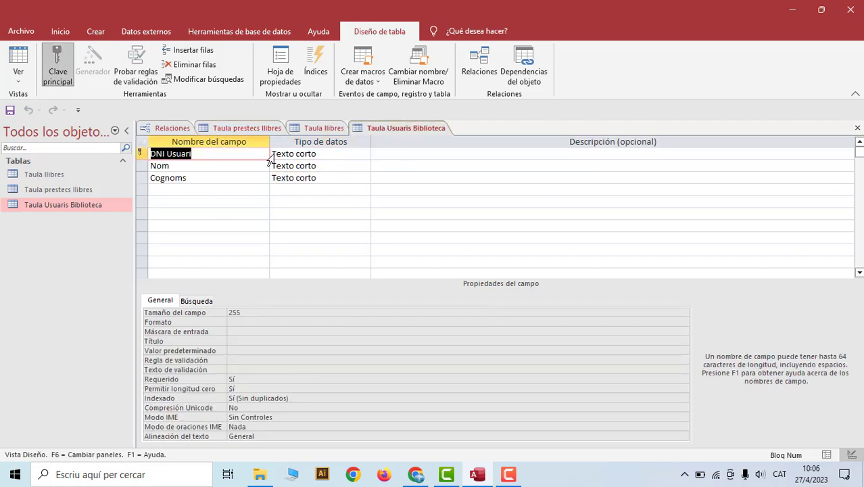
click(238, 130)
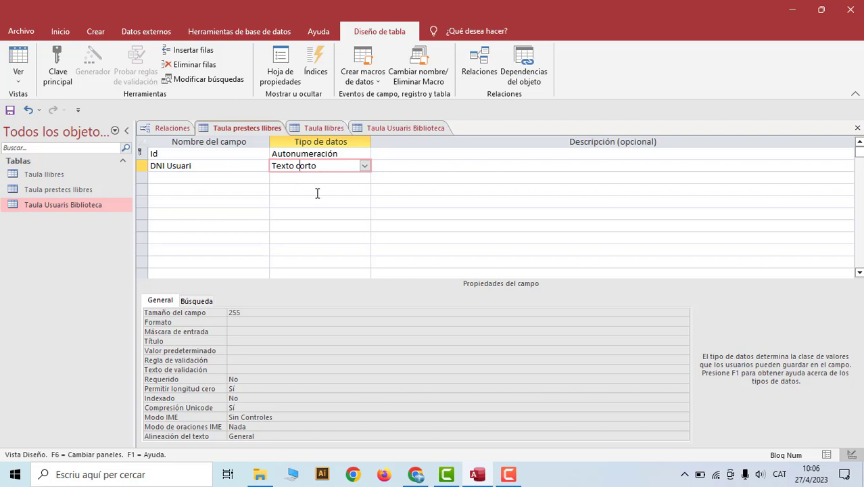
Copy the ISBN field name from the design of Taula llibres into a new Texto corto field in Taula prestecs llibres
click(209, 155)
click(215, 178)
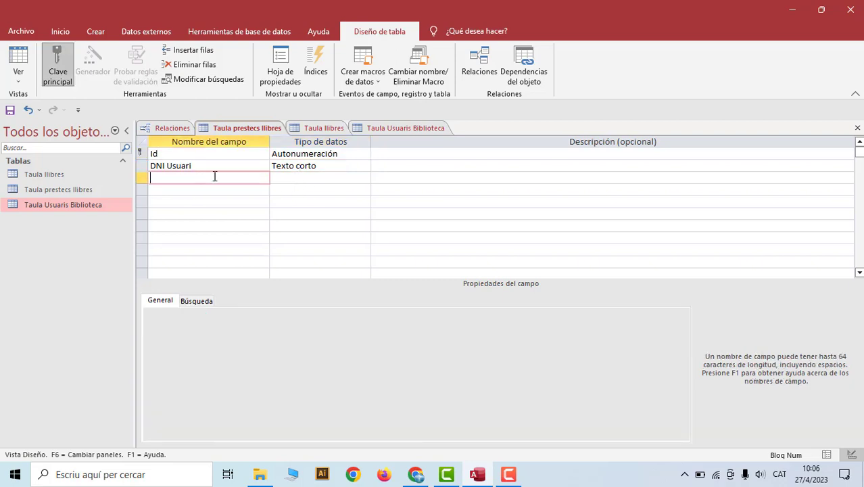
click(325, 130)
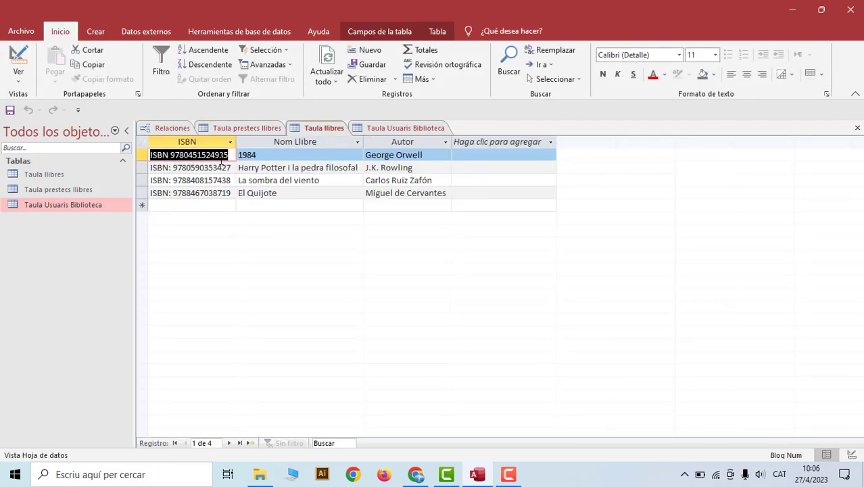
right_click(327, 135)
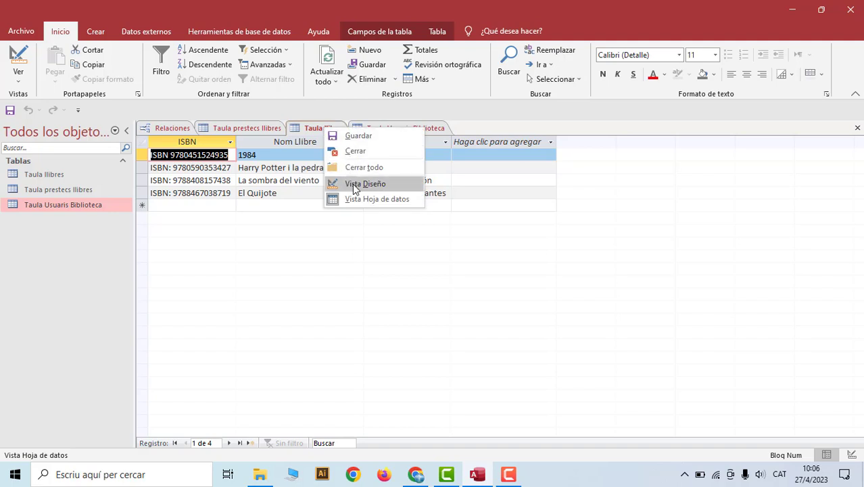
click(362, 182)
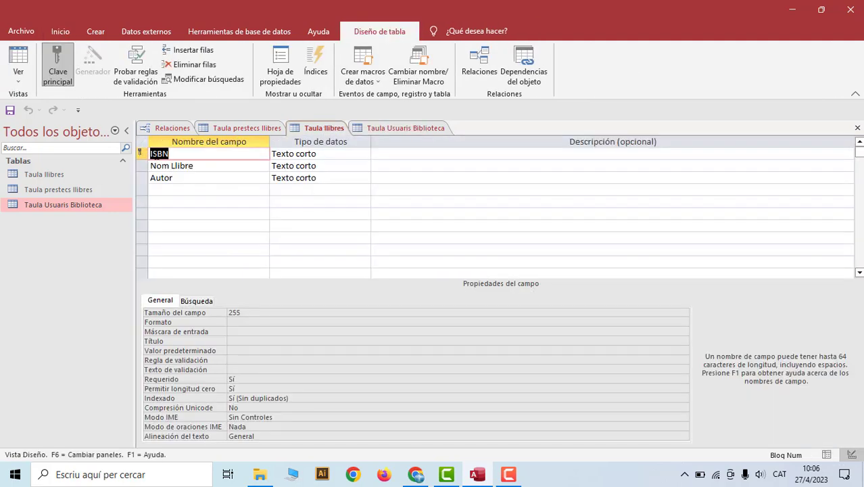
right_click(161, 155)
right_click(161, 155)
key(Escape)
click(243, 128)
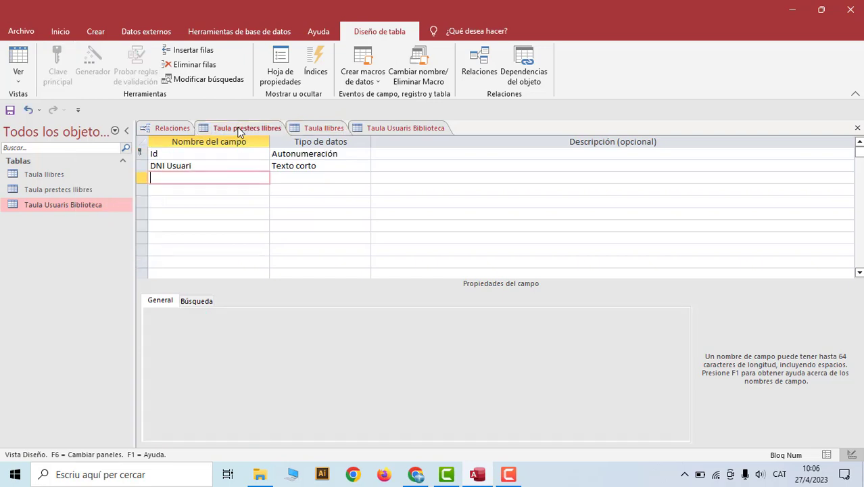
right_click(185, 179)
click(171, 231)
key(Tab)
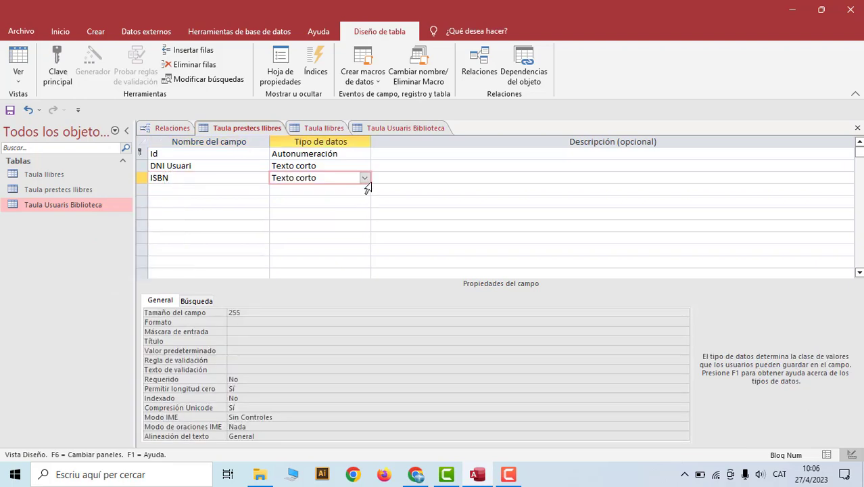
Add a Data prestec field with the data type Fecha/Hora below ISBN
click(180, 190)
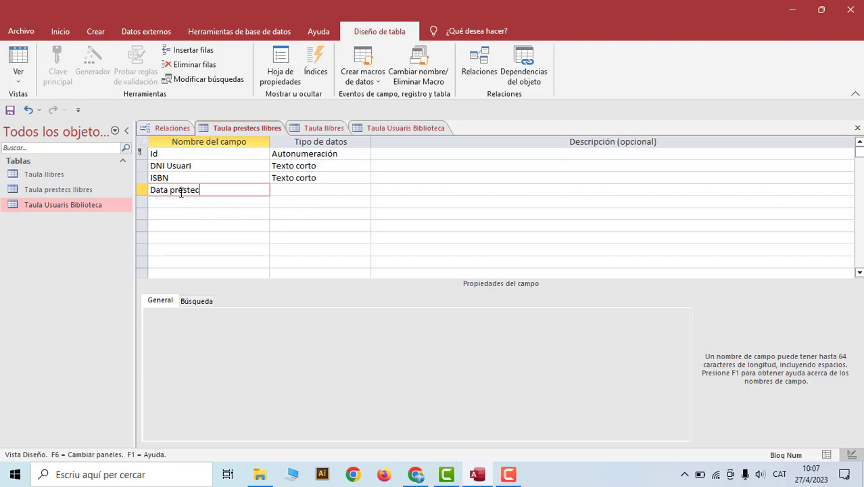
click(180, 192)
key(Delete)
text(e)
click(318, 190)
click(364, 190)
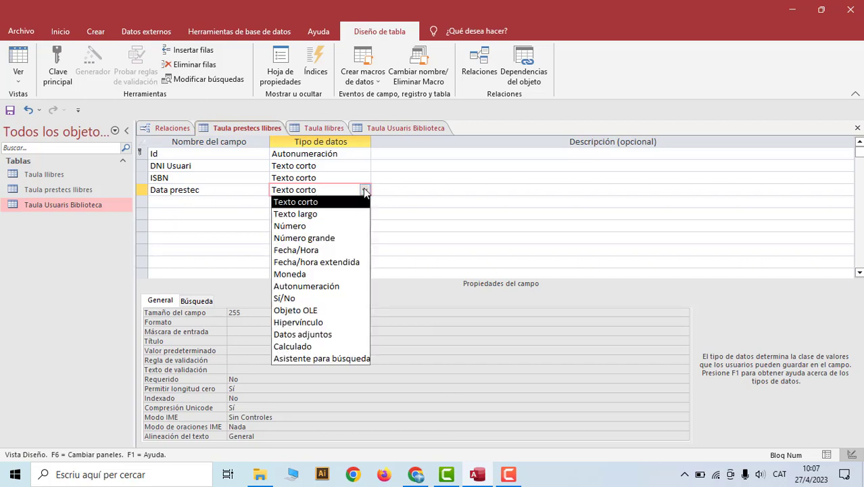
click(341, 250)
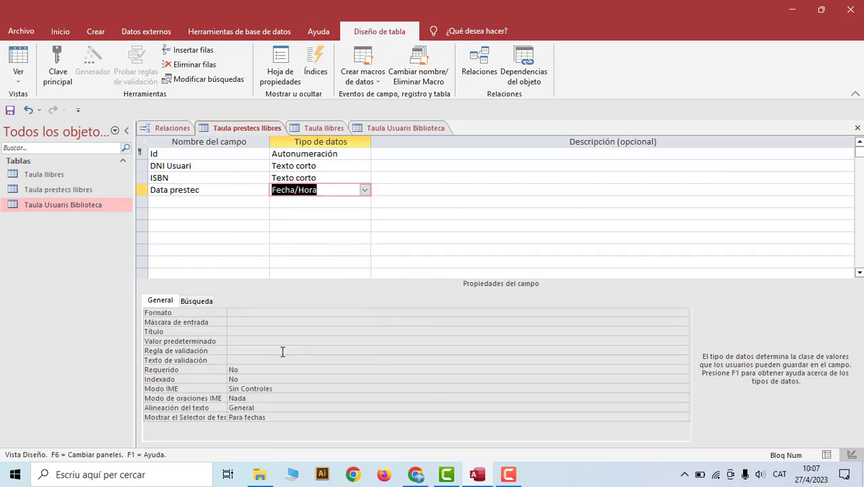
Set the default value of the Data prestec field to =Ahora()
click(252, 342)
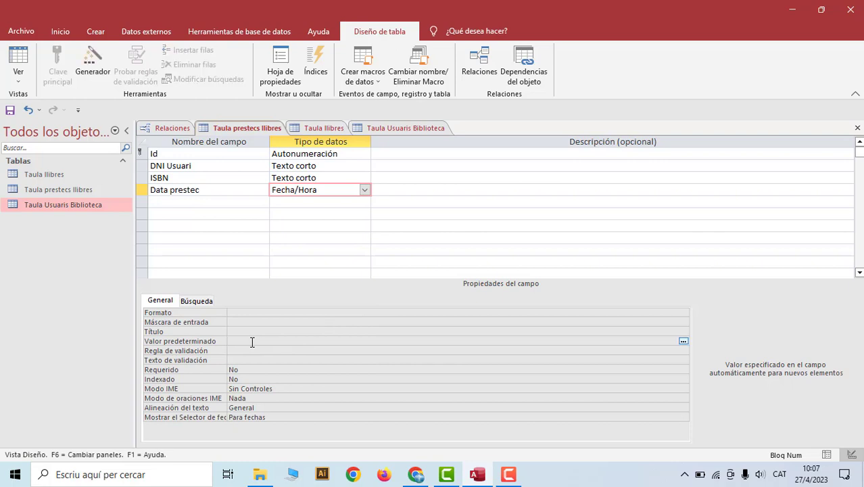
text(=ah)
double_click(252, 352)
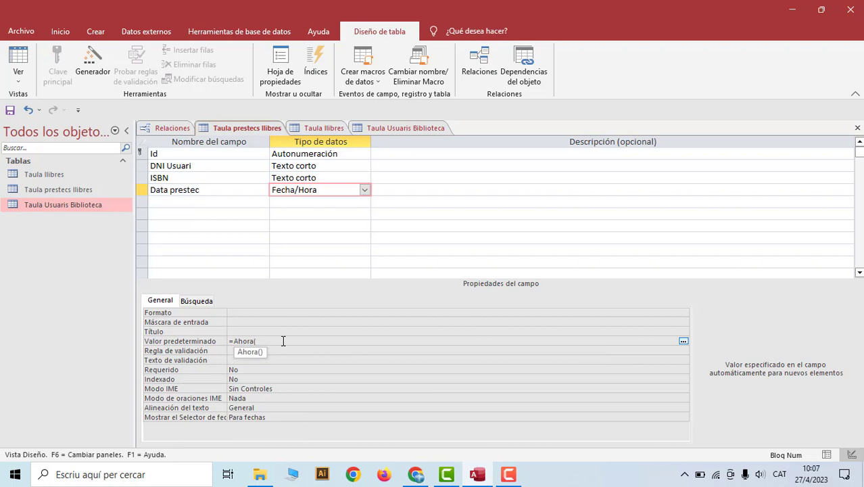
text())
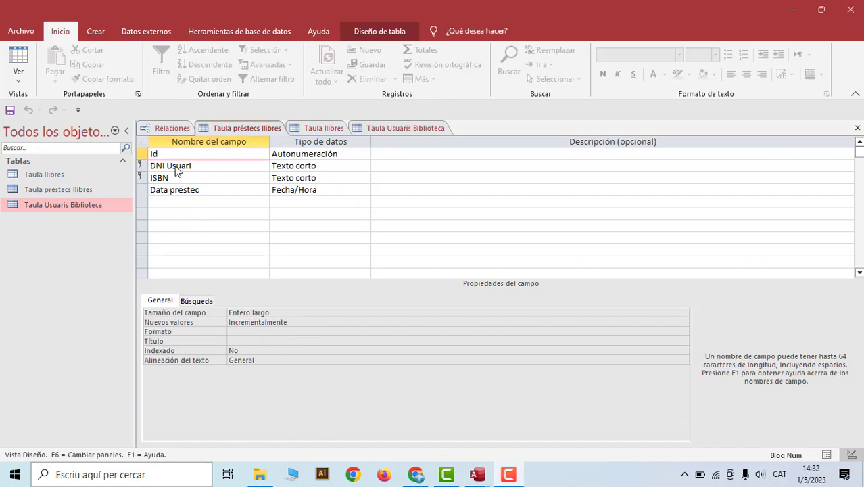
Review the field properties of DNI Usuari and ISBN in the loans table
click(164, 169)
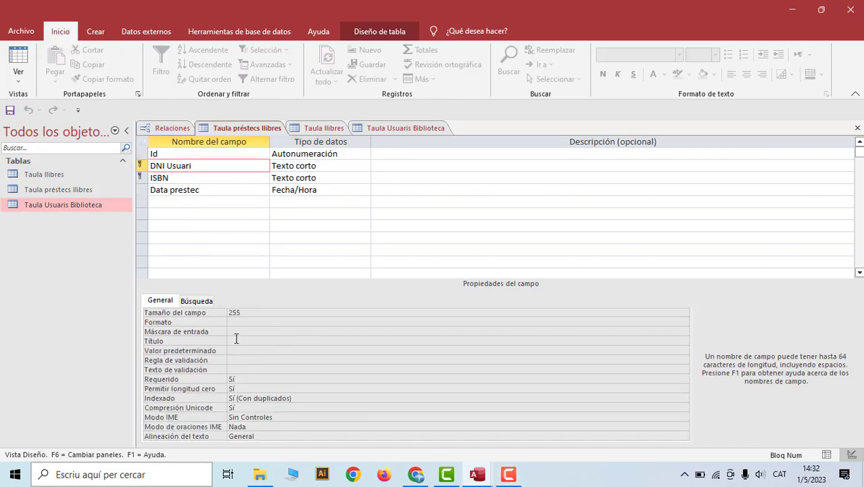
click(171, 179)
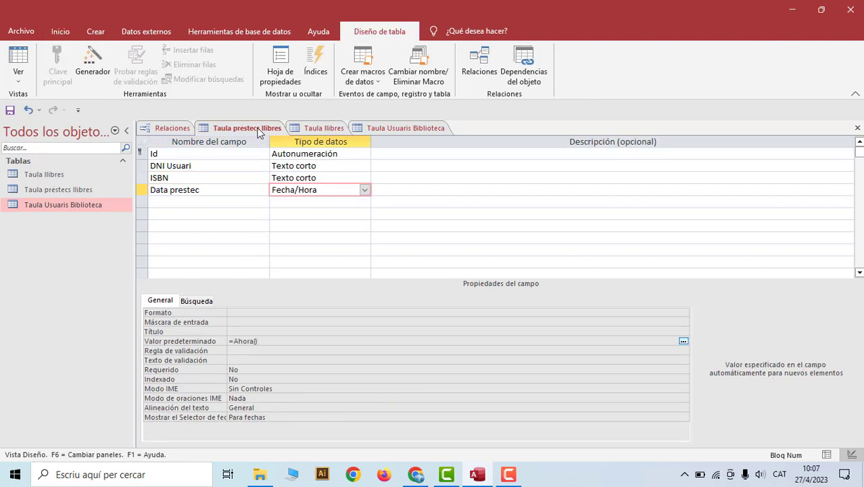
Save Taula prestecs llibres and close all three open tables, leaving only the relationships diagram open
right_click(257, 129)
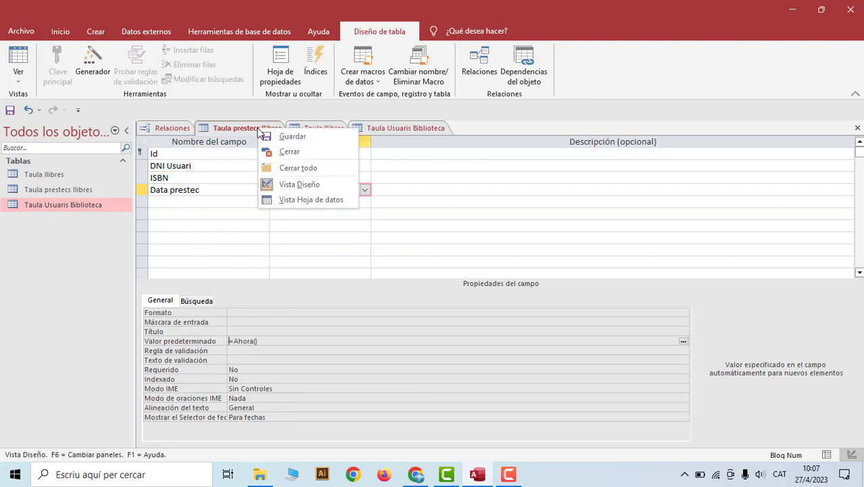
click(282, 138)
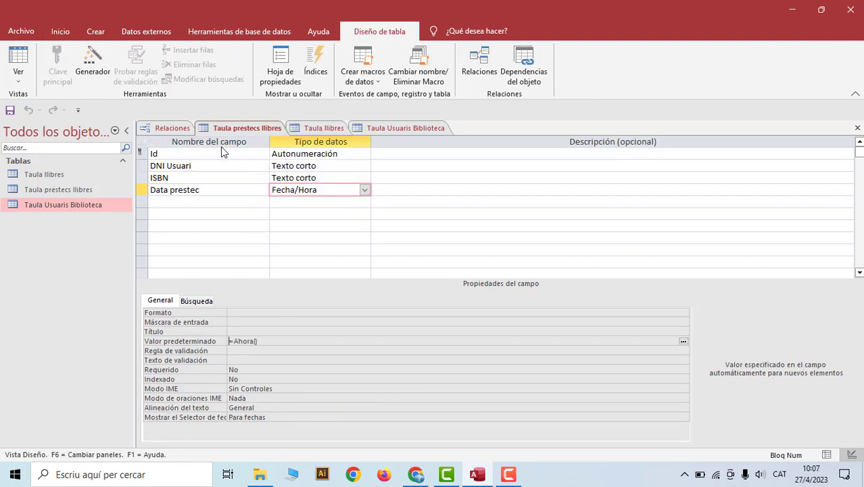
right_click(323, 128)
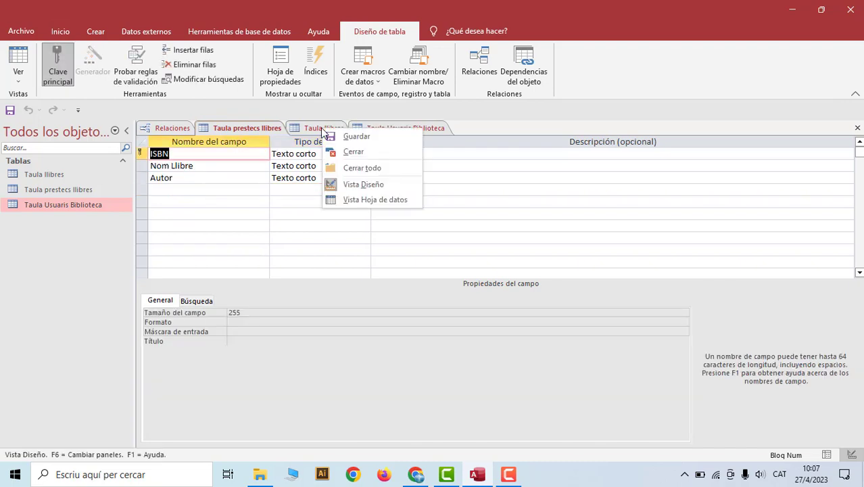
click(346, 153)
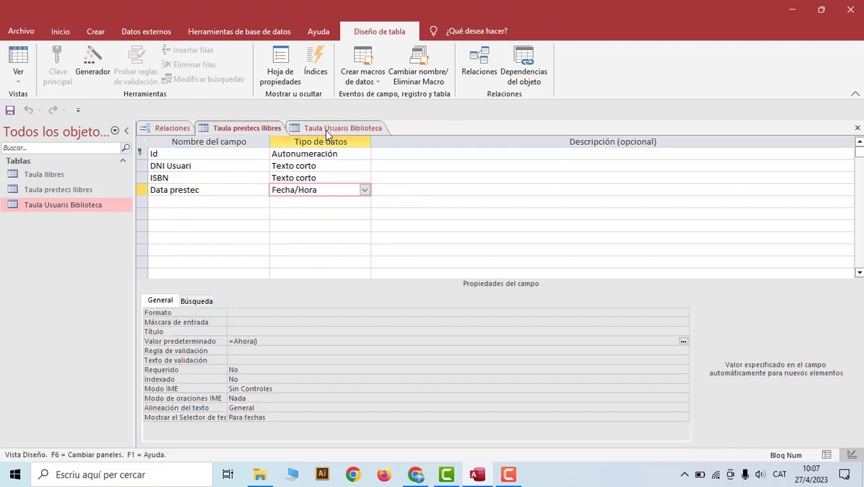
right_click(327, 129)
click(341, 155)
right_click(264, 129)
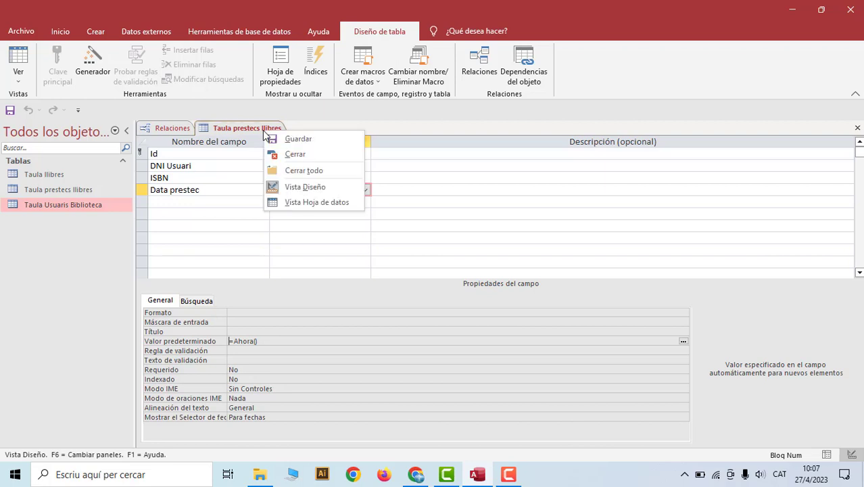
click(296, 155)
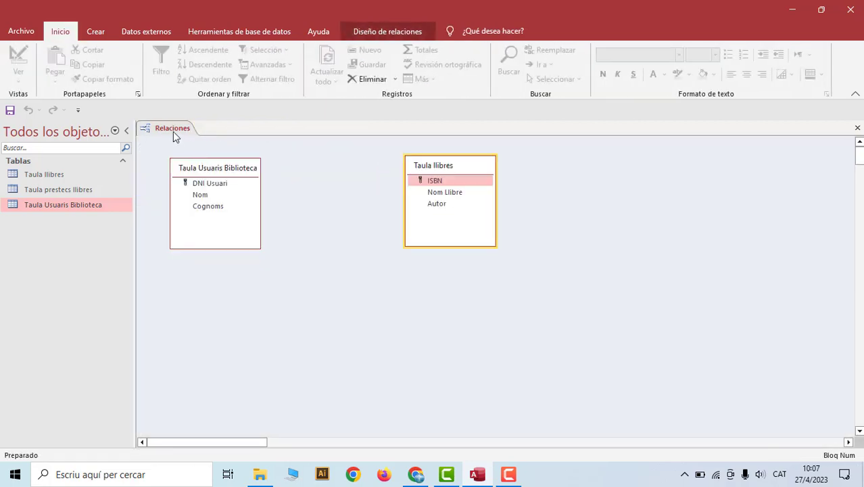
Add Taula prestecs llibres to the relationships diagram between Taula Usuaris Biblioteca and Taula llibres
right_click(318, 277)
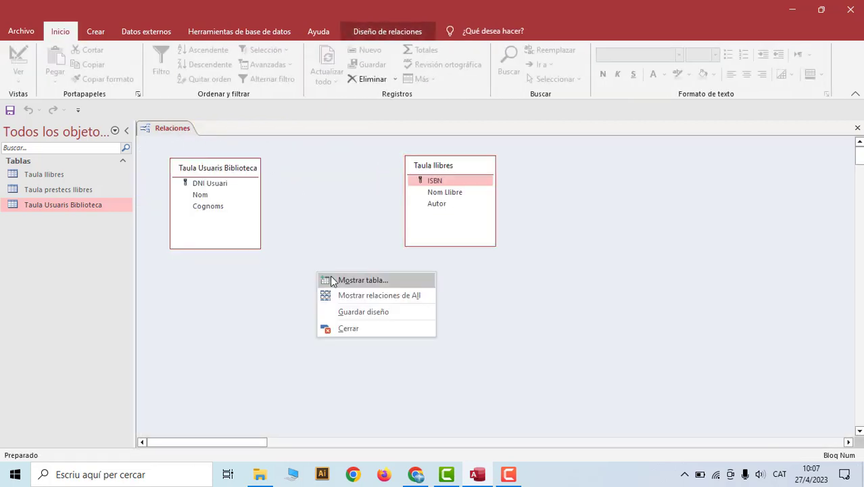
click(332, 278)
double_click(380, 100)
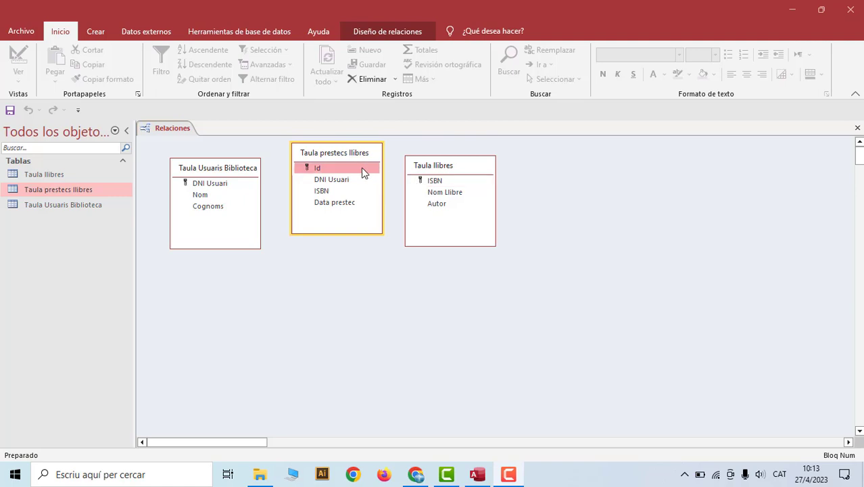
Open the design of Taula prestecs llibres and make DNI Usuari and ISBN its combined primary key
right_click(323, 156)
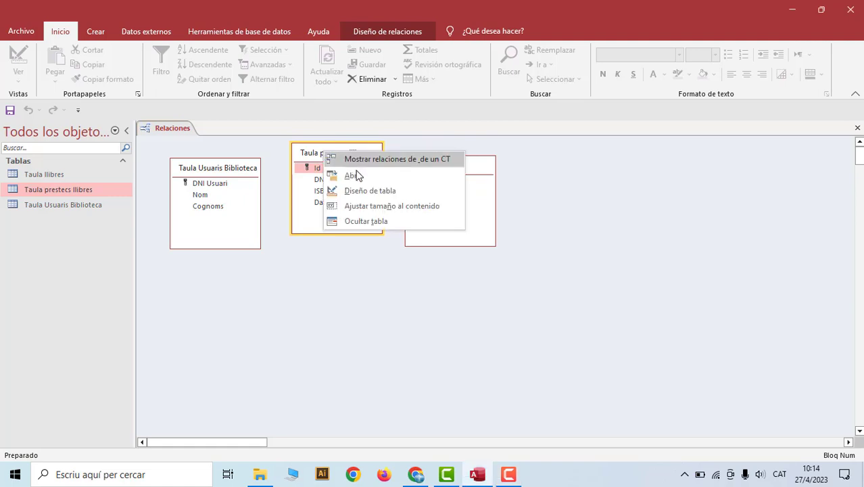
click(359, 191)
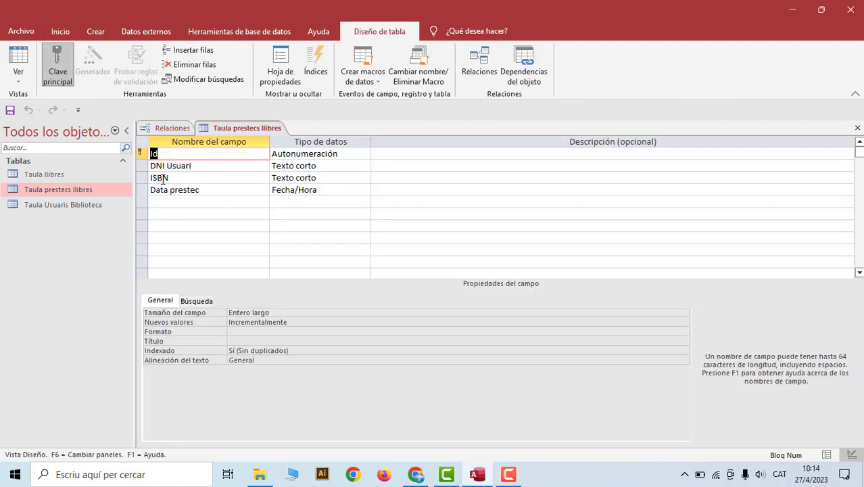
click(140, 166)
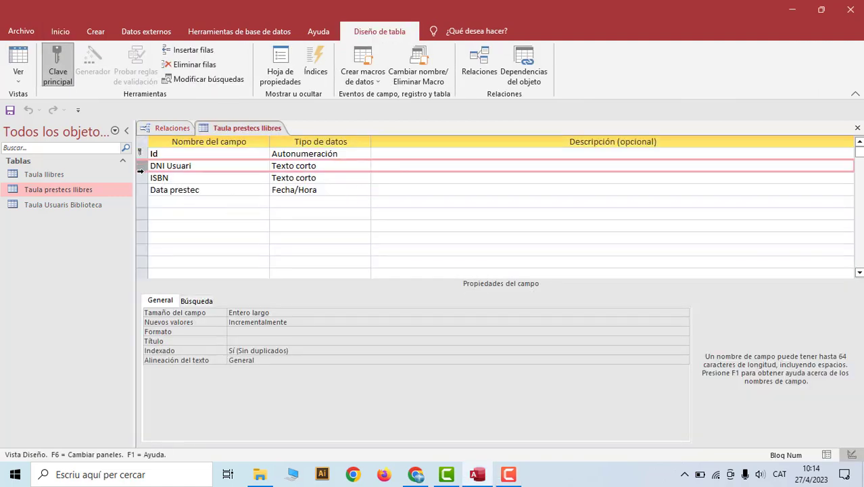
drag(140, 171, 140, 178)
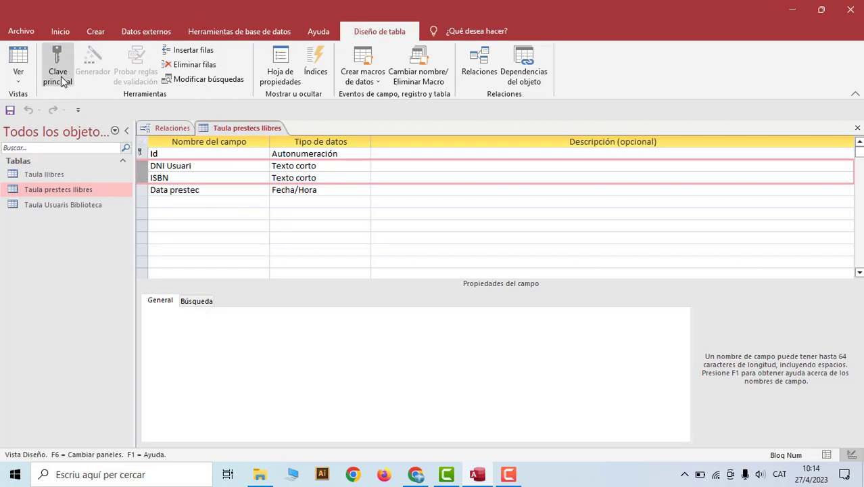
click(59, 77)
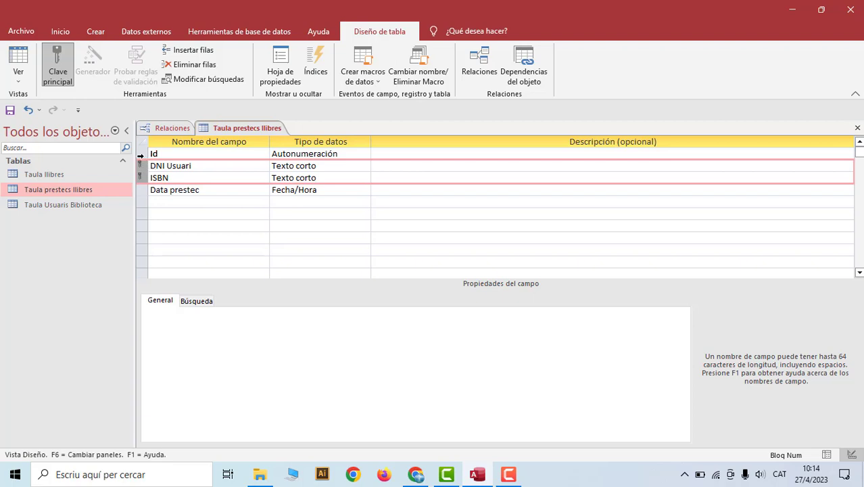
Rename the Id field of Taula prestecs llibres to "Codi prestec" and close the table design
click(163, 154)
click(149, 154)
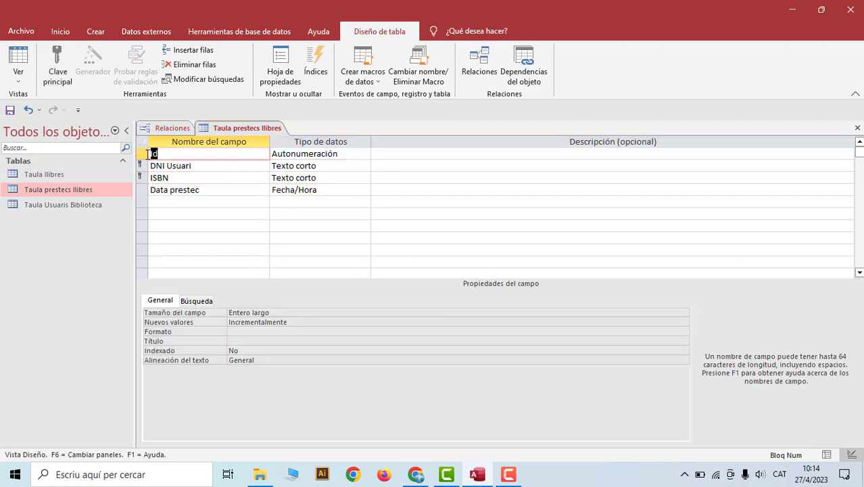
text(C)
text(odi prestec)
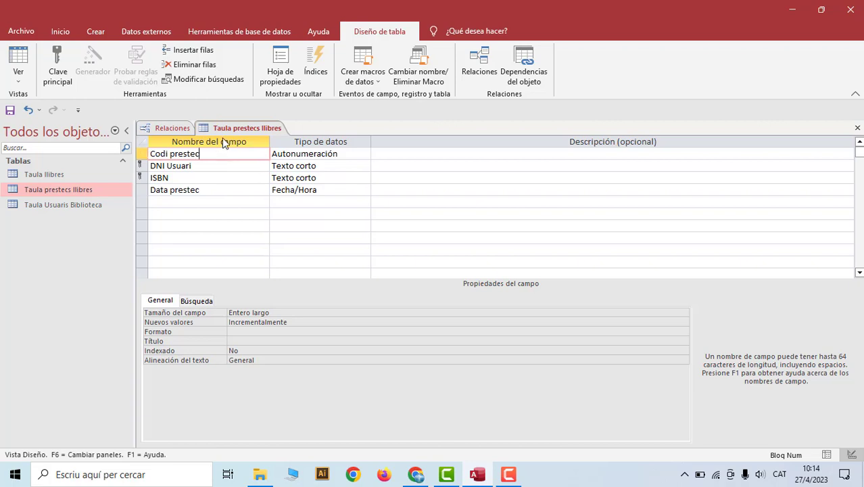
right_click(225, 132)
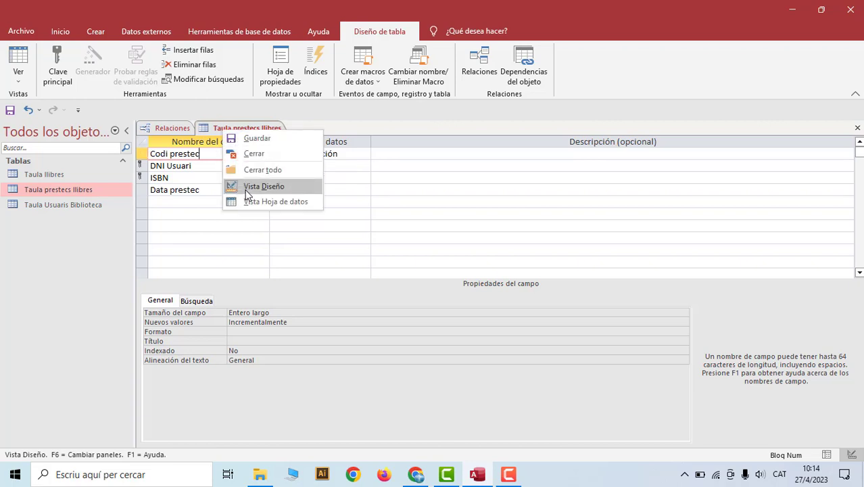
key(Escape)
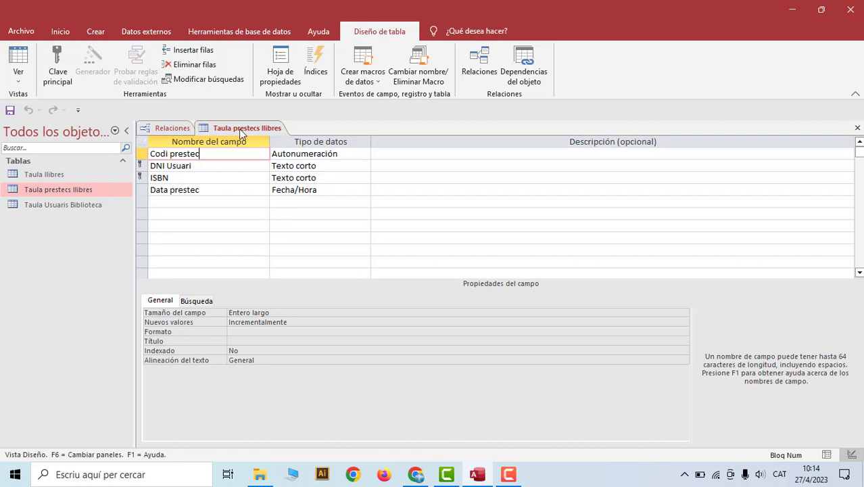
right_click(241, 130)
click(270, 154)
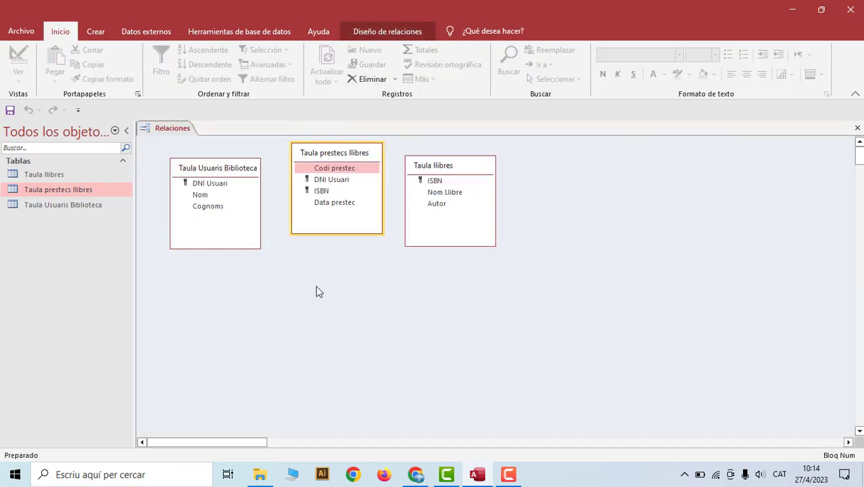
Relate DNI Usuari in Taula Usuaris Biblioteca to DNI Usuari in Taula prestecs llibres, enforcing referential integrity
drag(308, 157, 309, 170)
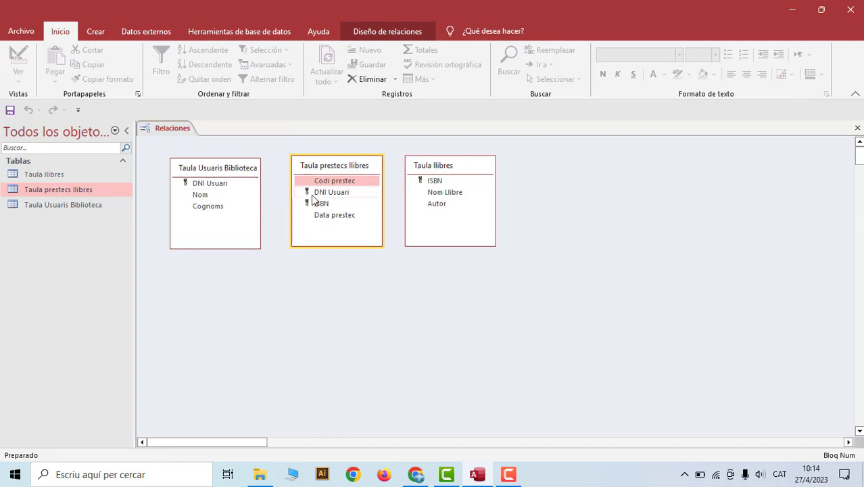
drag(251, 184, 315, 195)
click(309, 195)
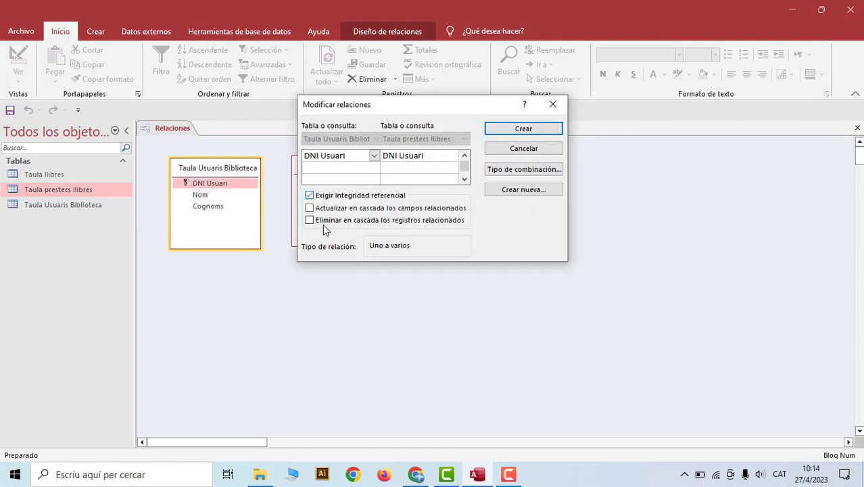
click(524, 129)
Move Taula llibres farther from the loans table and relate their ISBN fields with referential integrity enforced
click(432, 182)
drag(461, 166, 503, 165)
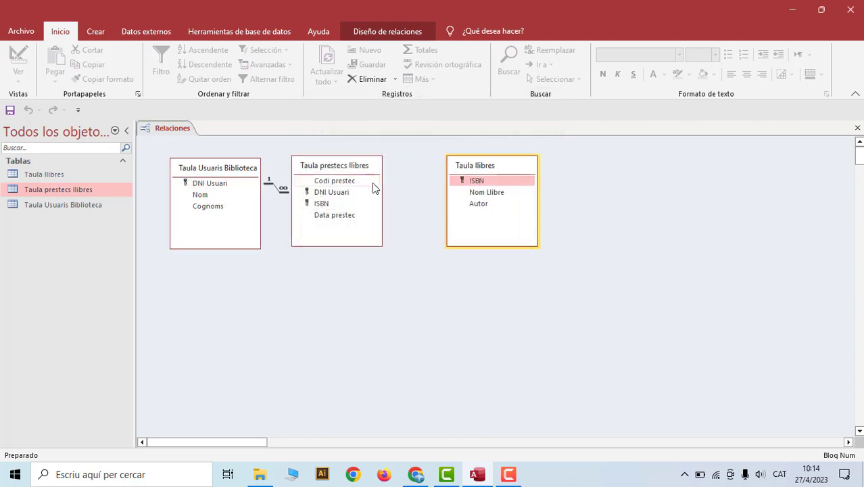
click(363, 203)
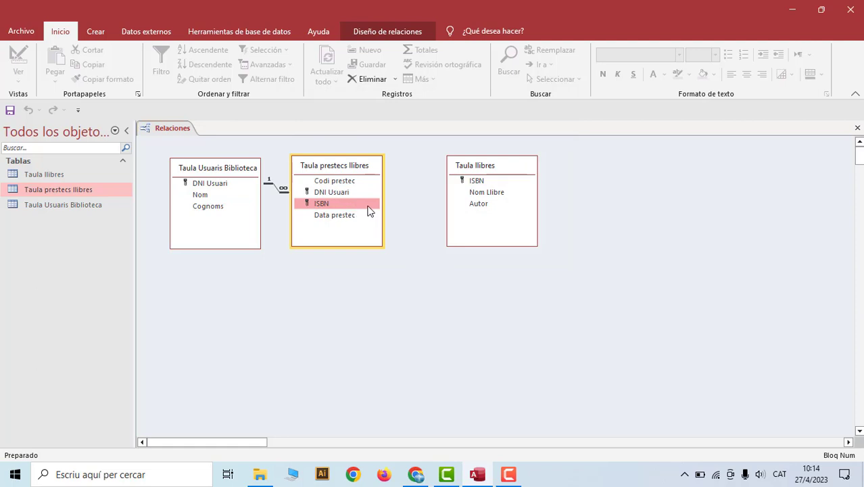
drag(368, 211, 471, 182)
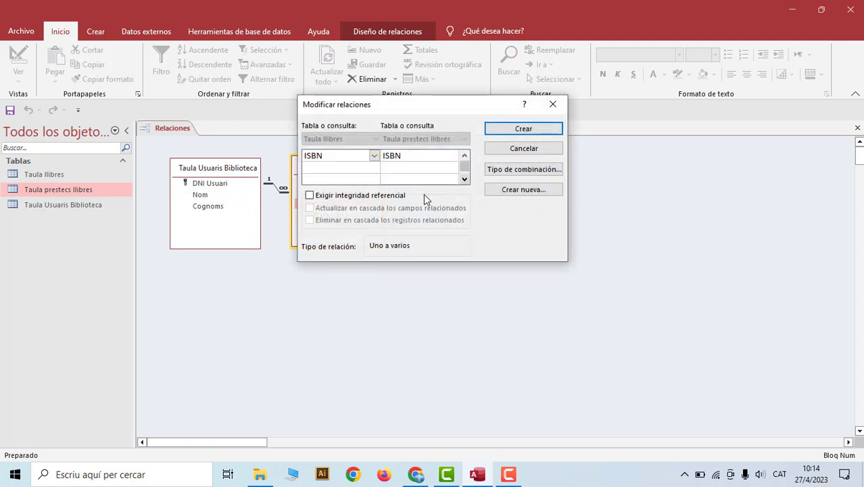
click(310, 195)
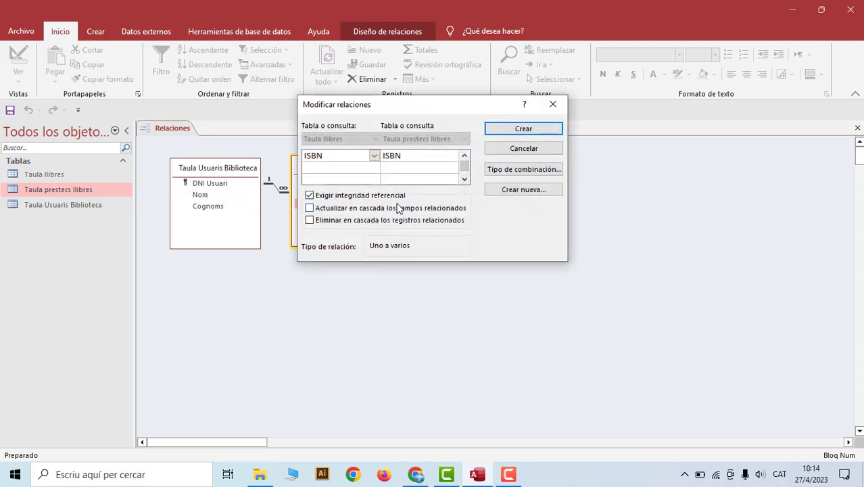
click(531, 131)
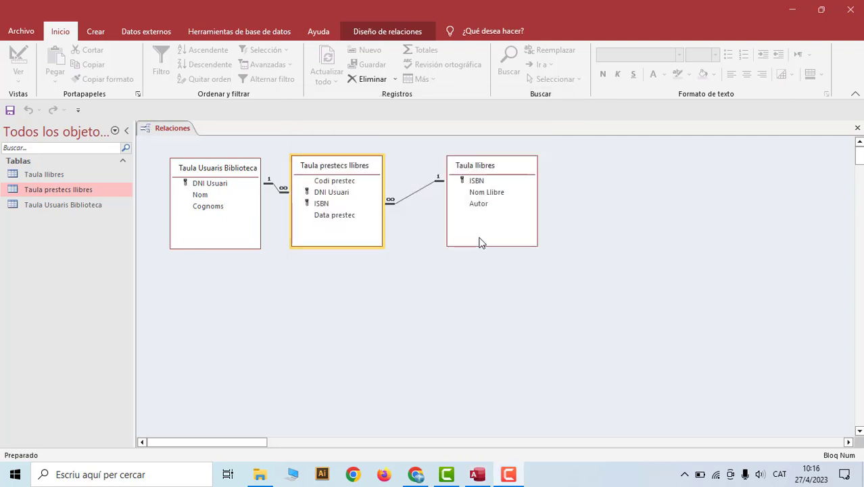
Centre Taula prestecs llibres between the other two tables, then close the relationships diagram and save its layout
drag(363, 165, 379, 162)
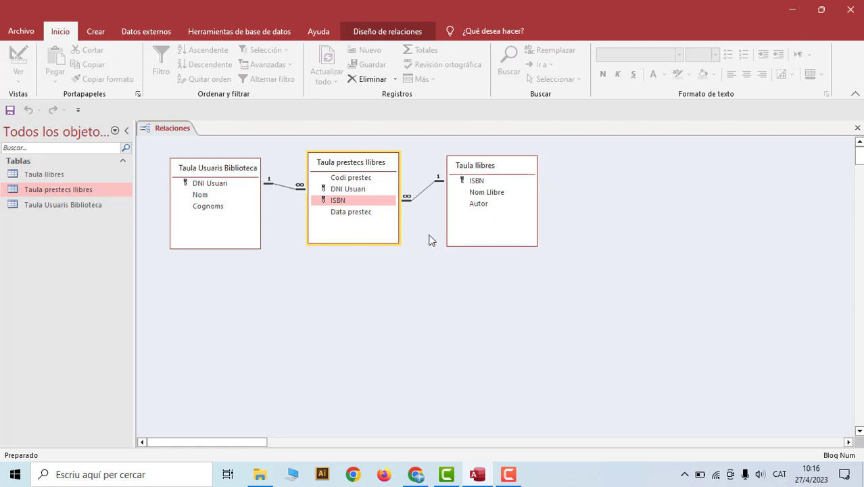
drag(369, 163, 375, 168)
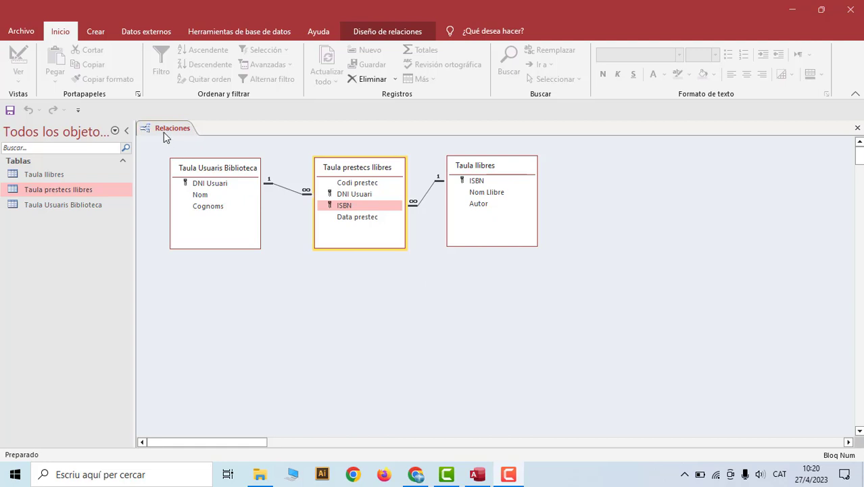
right_click(164, 131)
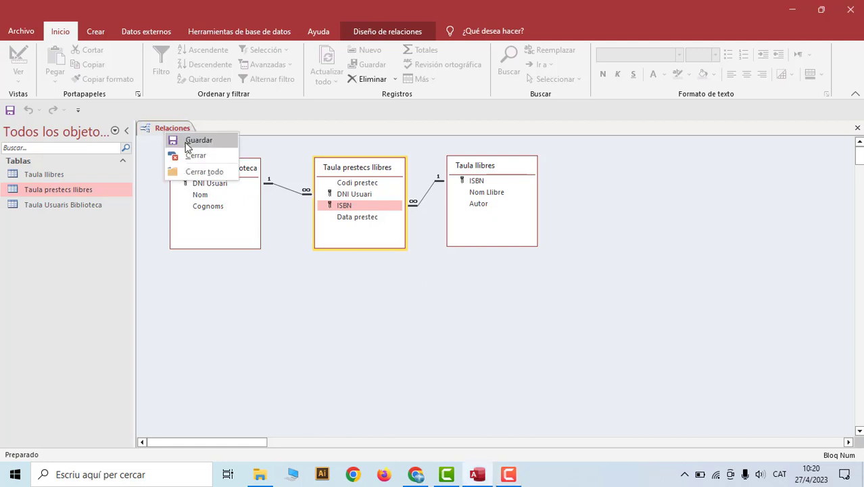
click(193, 155)
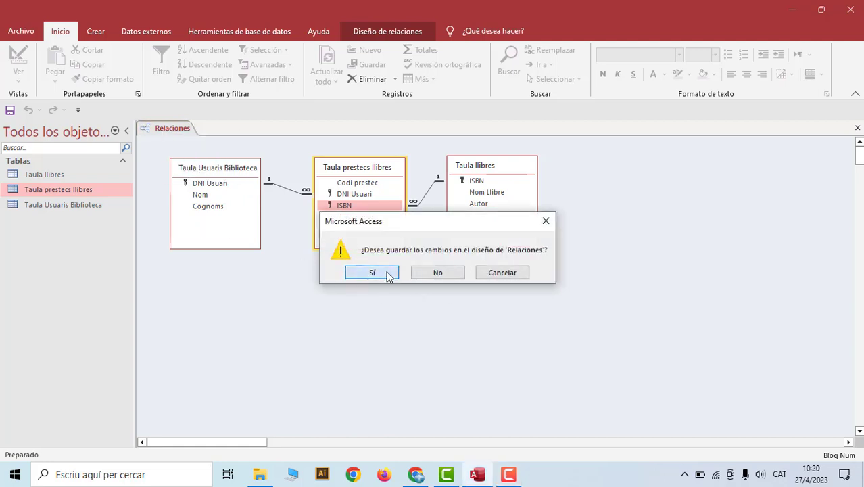
click(389, 274)
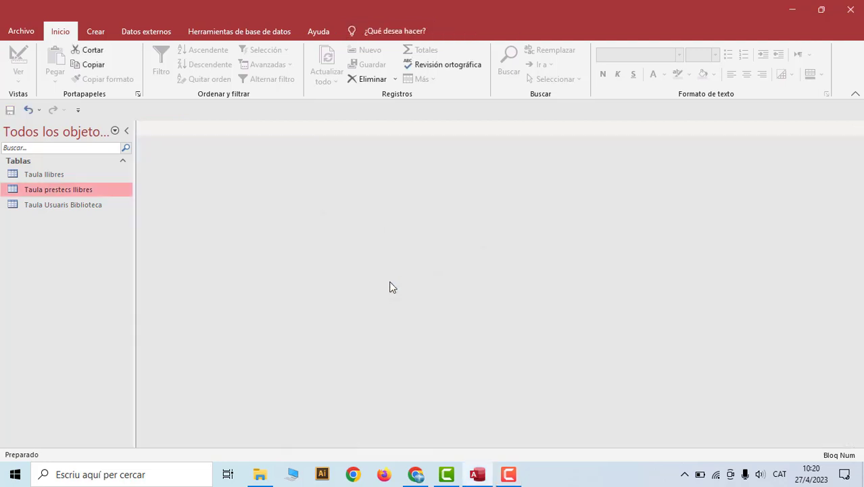
Open the datasheets of the books, loans and users tables, and fit the Data prestec column to its contents
click(78, 206)
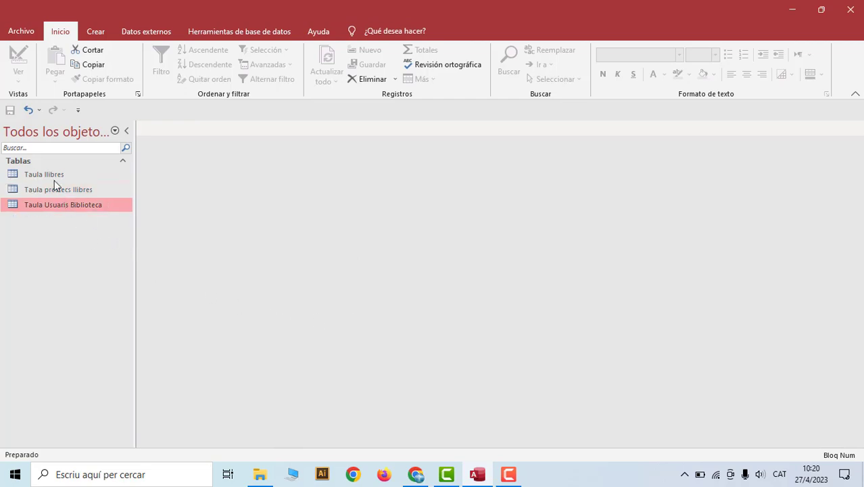
double_click(52, 173)
double_click(61, 190)
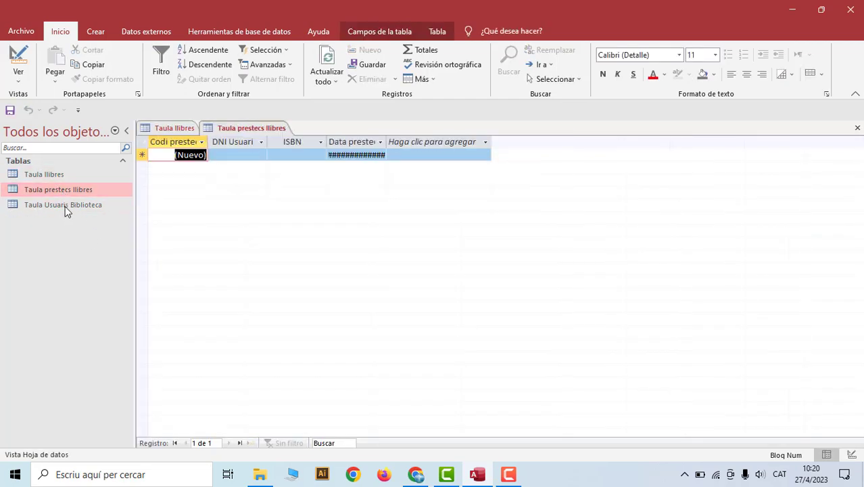
click(65, 206)
double_click(65, 206)
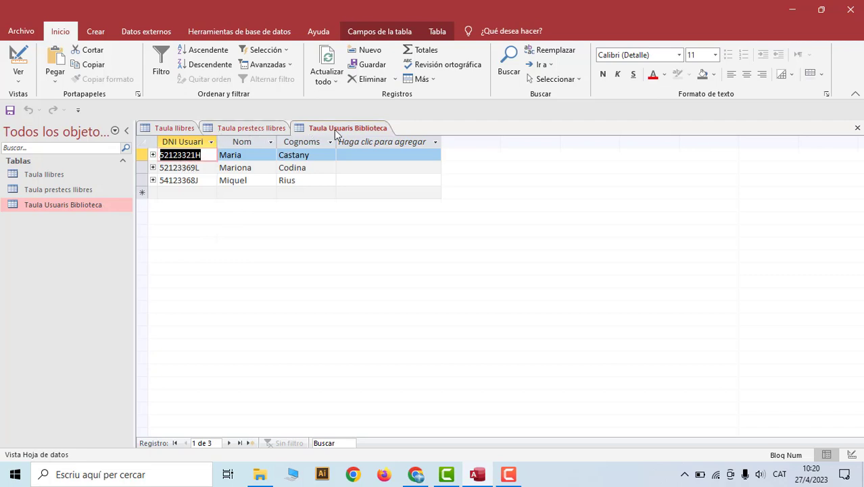
click(241, 131)
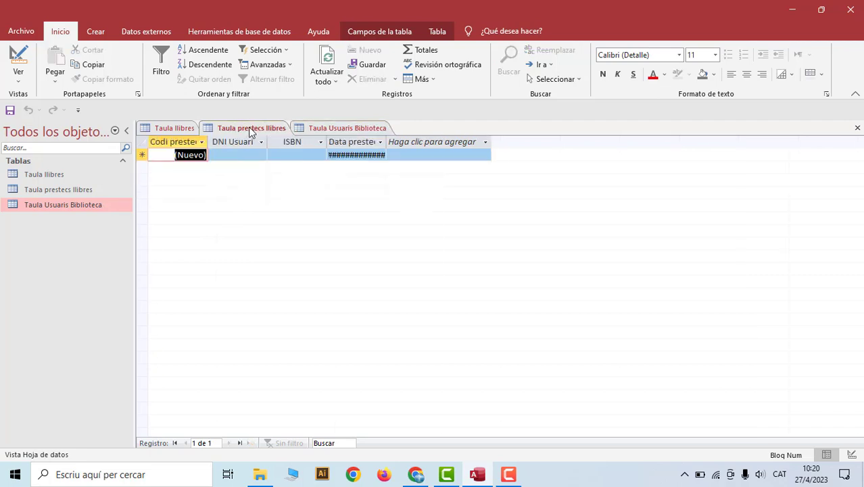
double_click(390, 140)
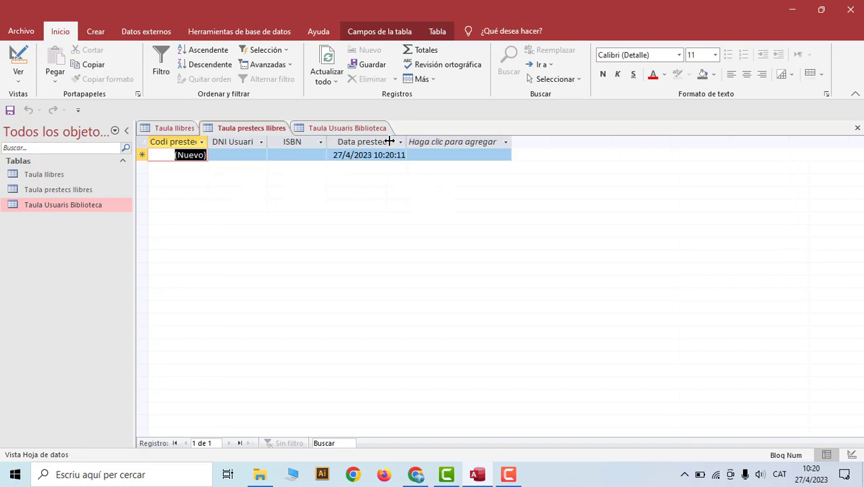
Copy the first user's DNI from Taula Usuaris Biblioteca into DNI Usuari of a new loan record
click(351, 128)
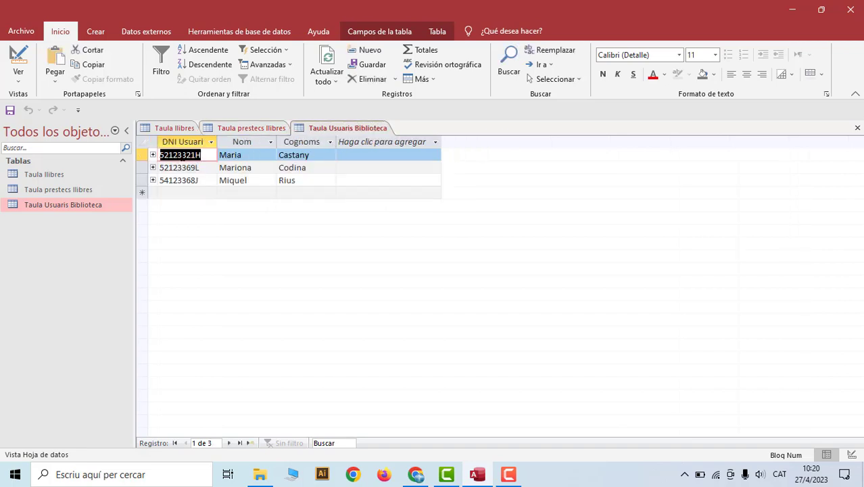
right_click(182, 154)
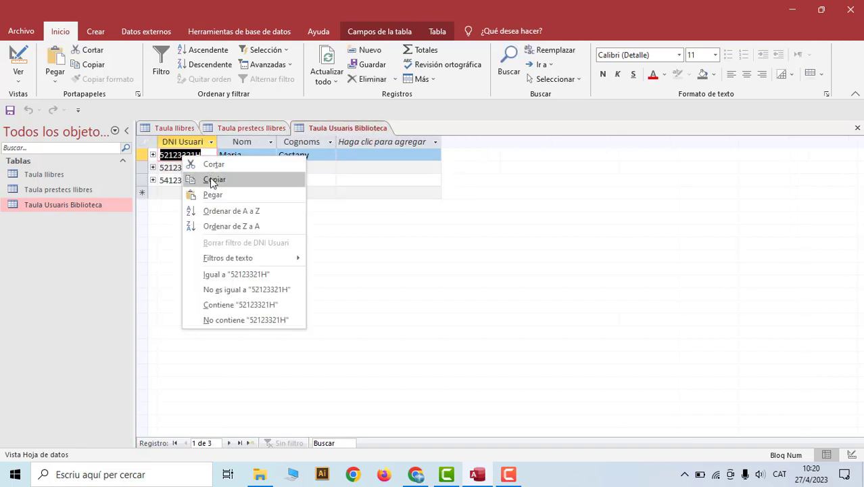
click(220, 177)
click(256, 129)
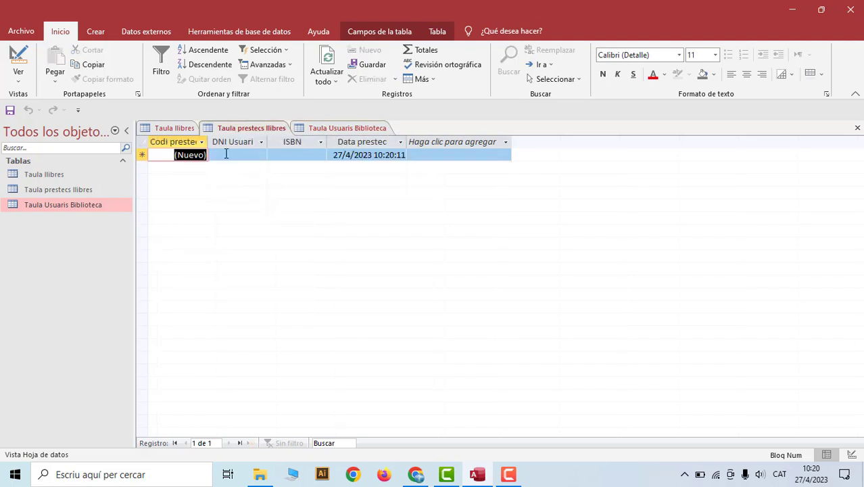
click(227, 155)
right_click(226, 155)
click(254, 193)
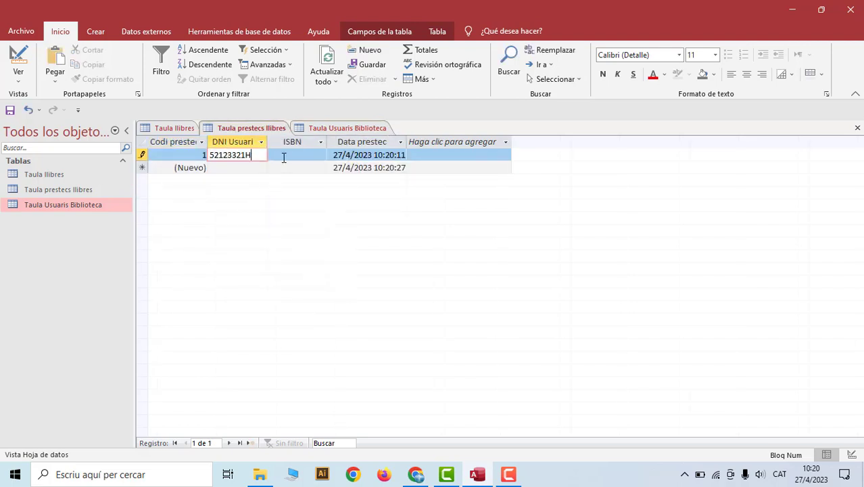
Copy the ISBN of the book 1984 from Taula llibres into the first loan and complete the record with its default date
click(171, 130)
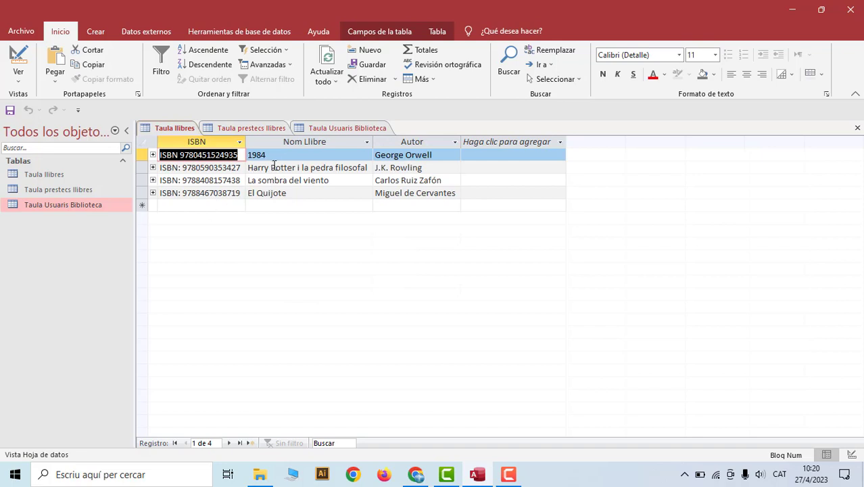
right_click(188, 154)
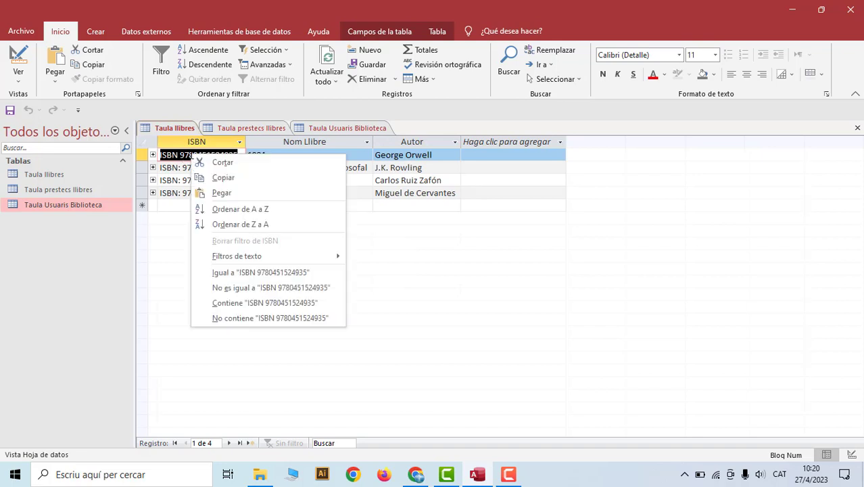
click(216, 176)
click(256, 128)
click(290, 161)
key(ctrl+v)
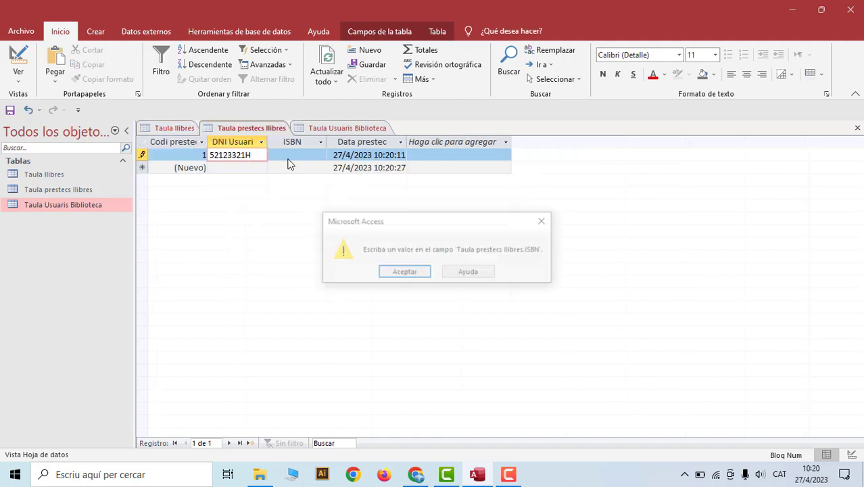
click(546, 221)
key(Tab)
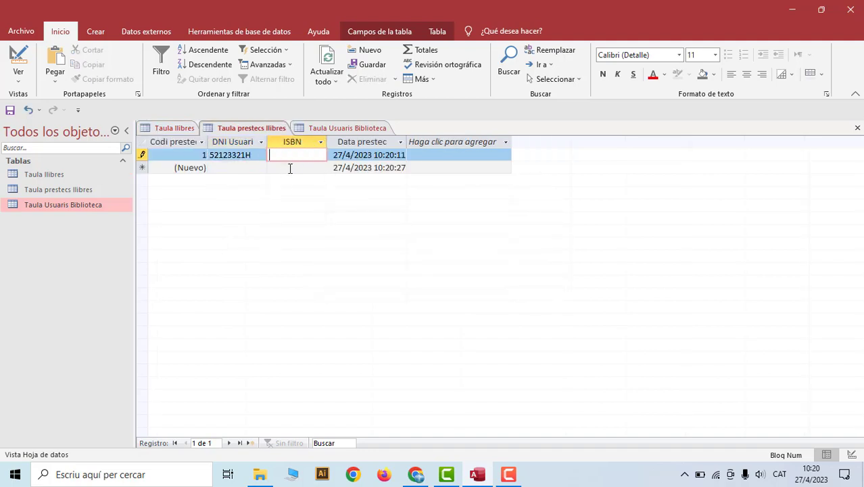
right_click(288, 158)
click(321, 197)
key(Tab)
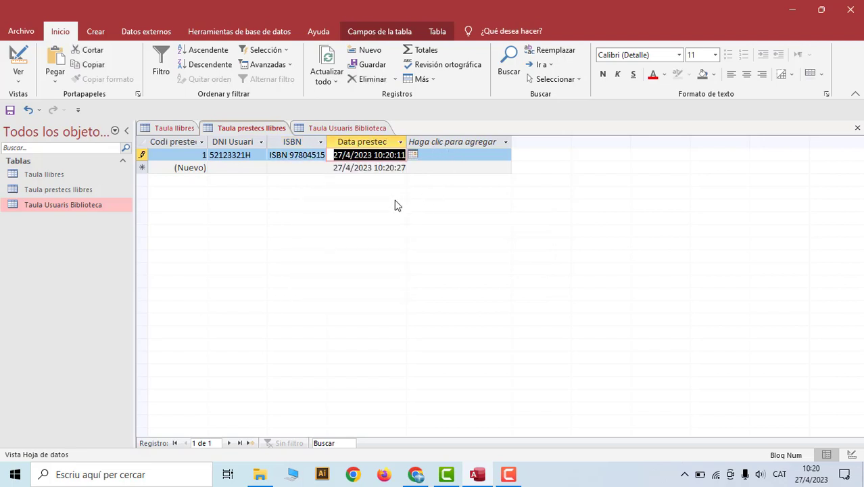
key(Tab)
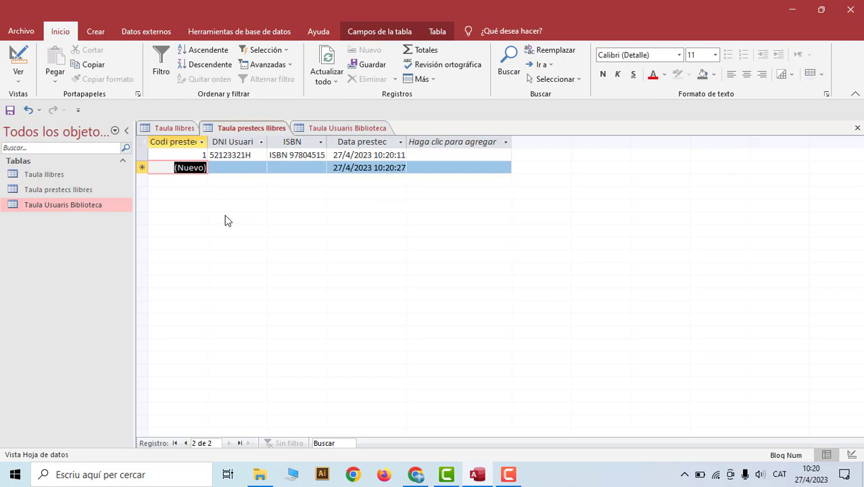
Copy the DNI Usuari of the first loan into the DNI Usuari field of a second loan record
key(Tab)
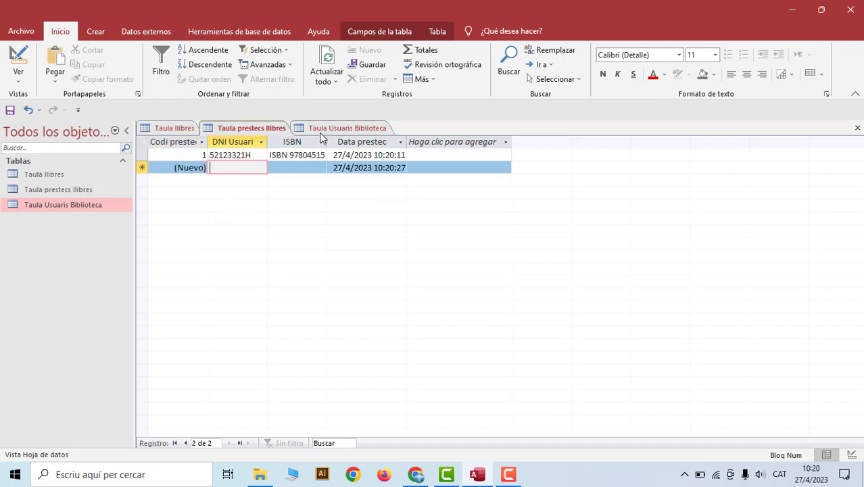
drag(252, 155, 210, 155)
right_click(226, 156)
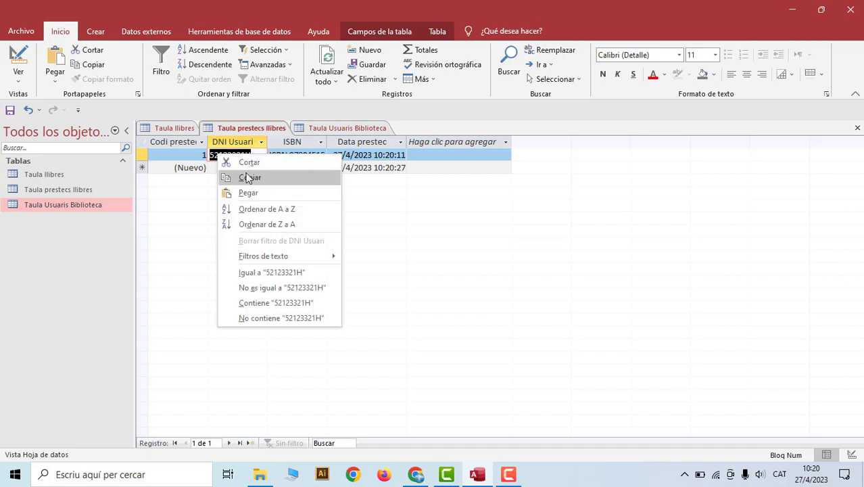
click(251, 178)
click(223, 165)
right_click(224, 165)
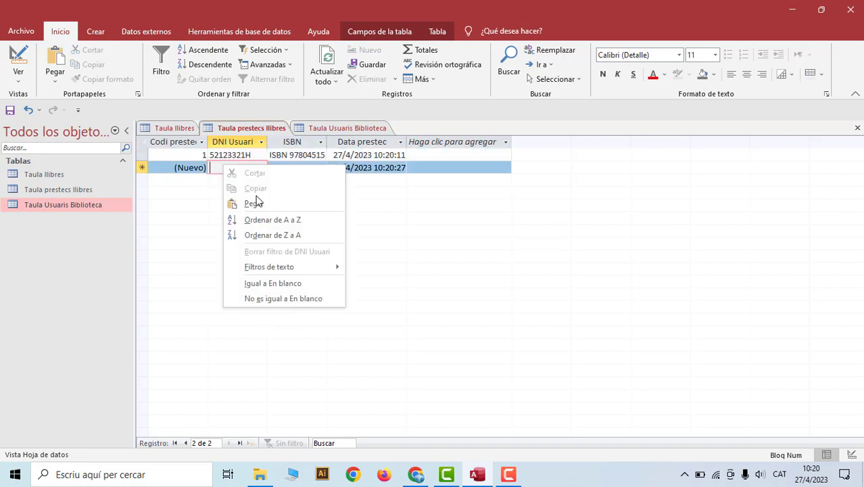
click(255, 199)
key(Tab)
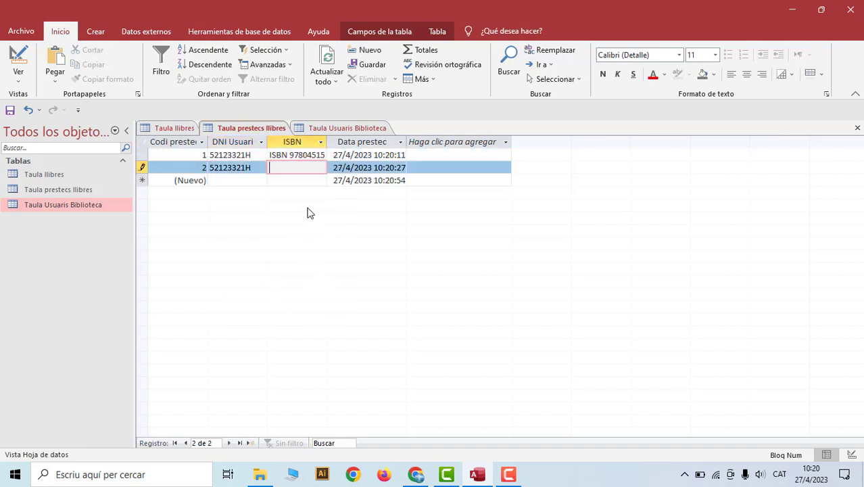
Try to copy the ISBN cell of Harry Potter i la pedra filosofal from Taula llibres into the second loan
click(174, 128)
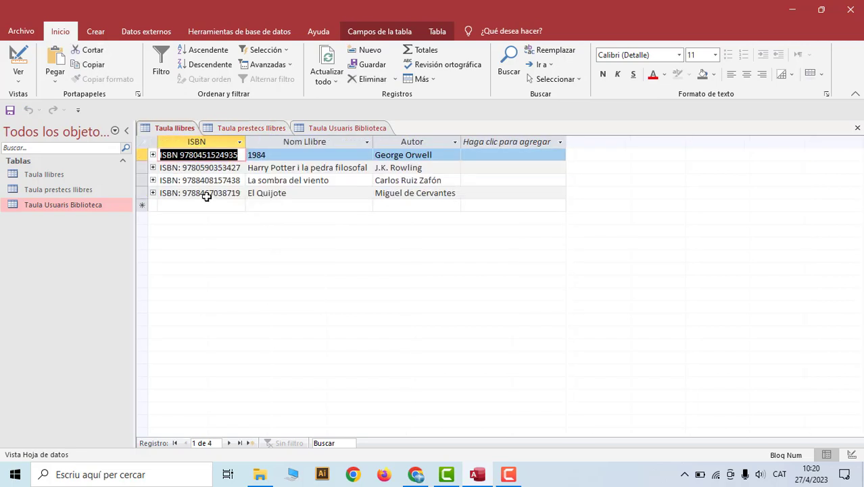
double_click(178, 167)
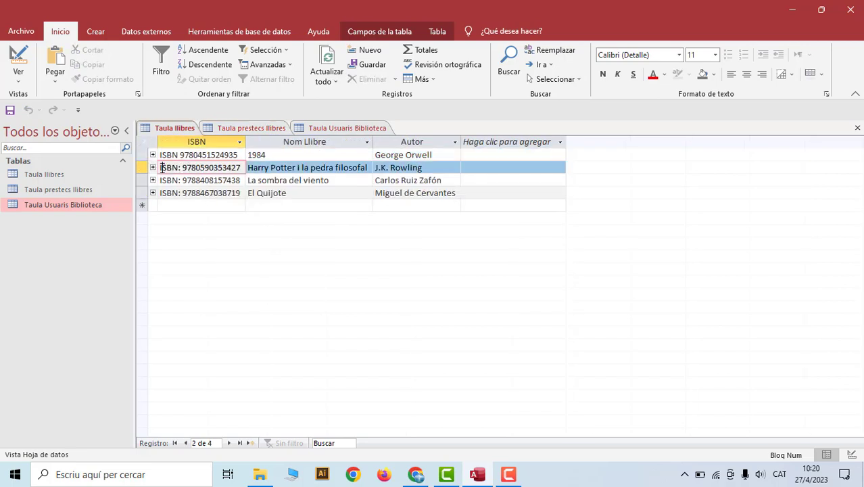
click(157, 168)
right_click(194, 168)
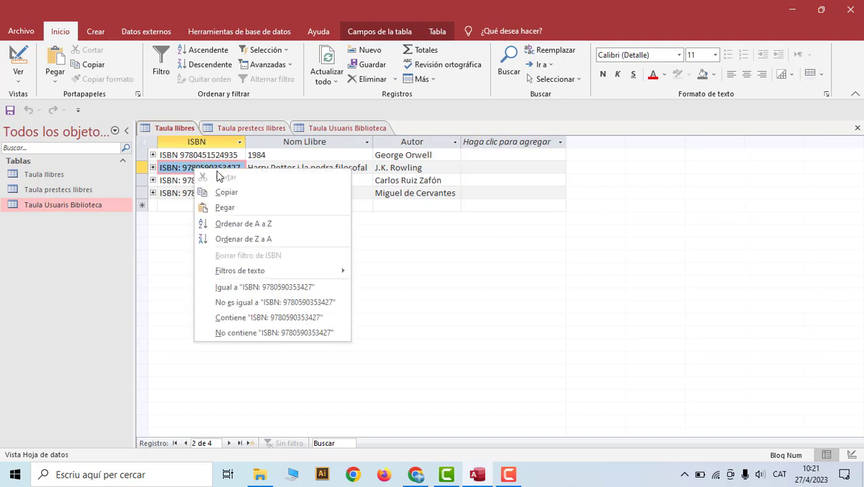
click(227, 192)
click(272, 128)
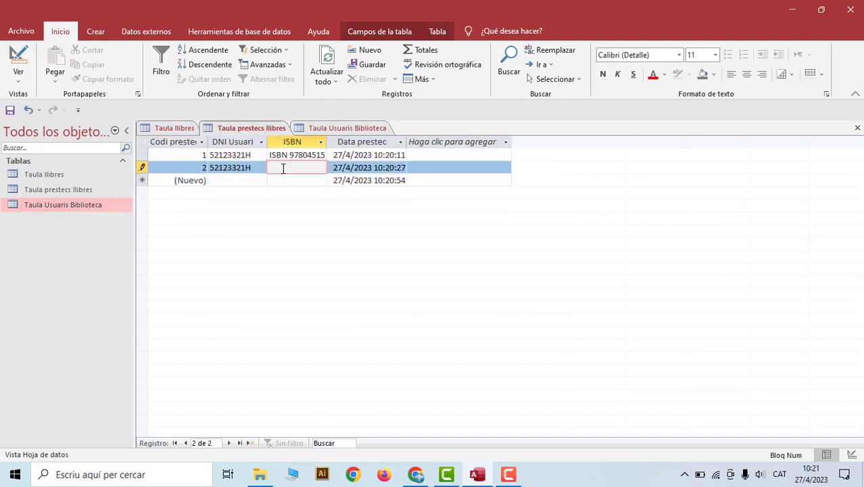
right_click(284, 168)
click(268, 170)
Widen the ISBN column in Taula llibres and copy the ISBN text of Harry Potter i la pedra filosofal
click(173, 129)
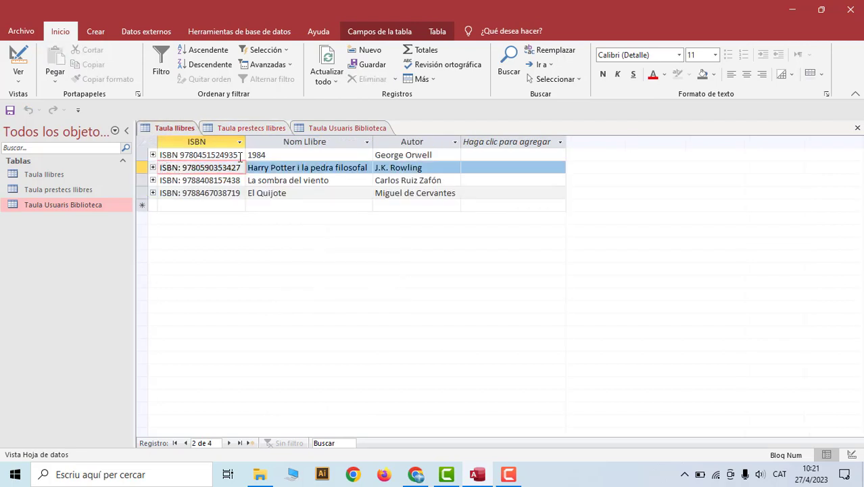
drag(244, 141, 314, 141)
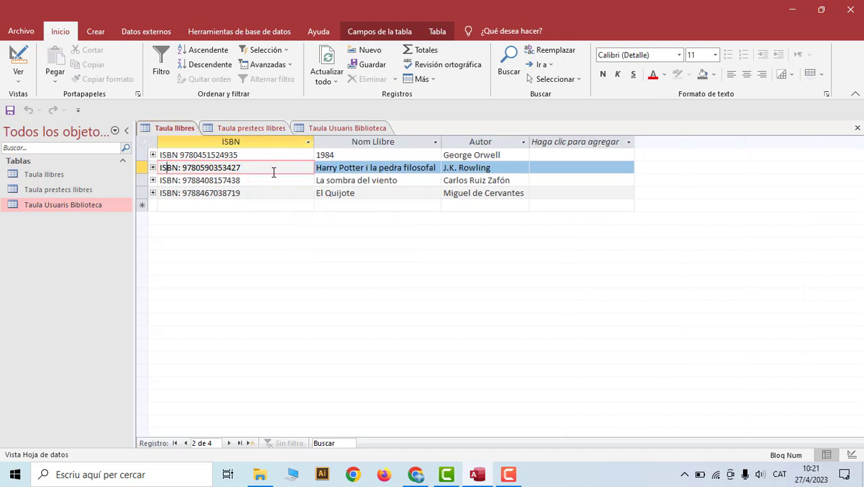
click(251, 166)
drag(250, 166, 160, 167)
right_click(184, 168)
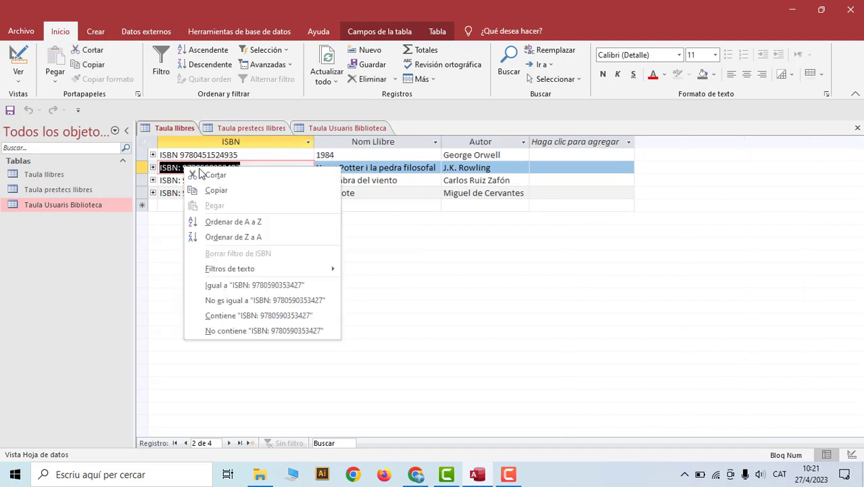
click(218, 191)
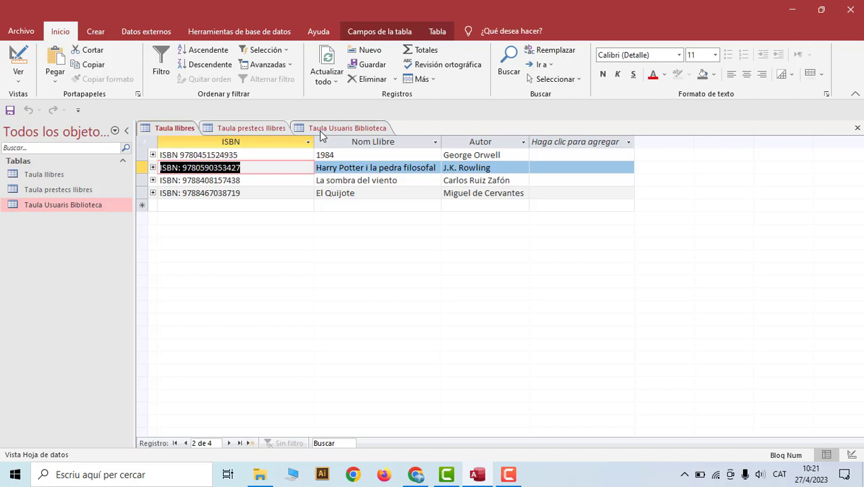
Paste the copied ISBN into the second loan of Taula prestecs llibres and fit the ISBN column to its contents
click(250, 128)
right_click(281, 171)
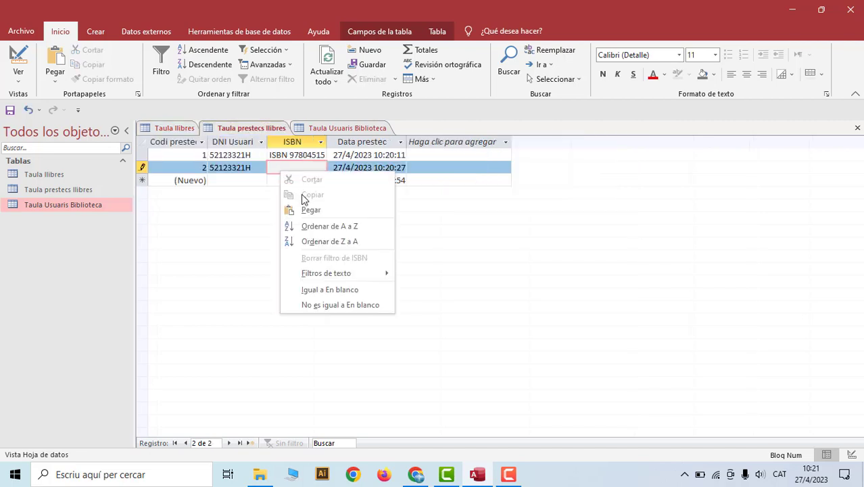
click(313, 208)
double_click(328, 142)
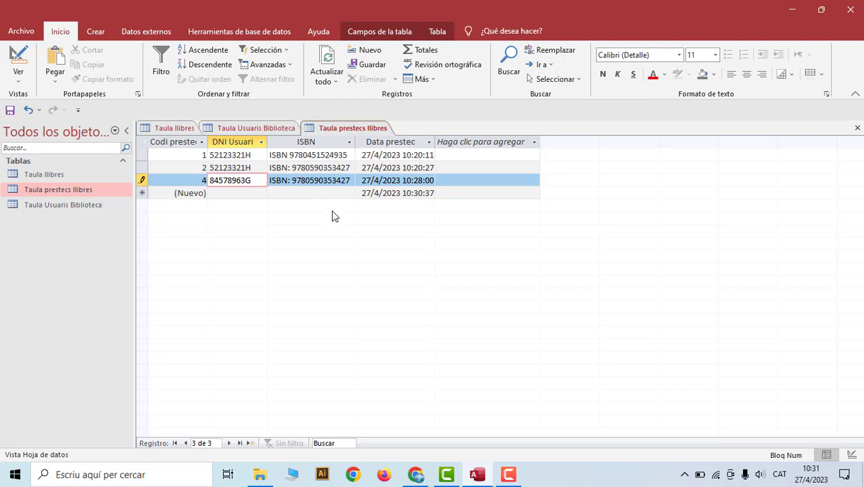
Try to save the third loan record with a DNI Usuari that does not exist in Taula Usuaris Biblioteca
key(Tab)
key(Tab)
key(Tab)
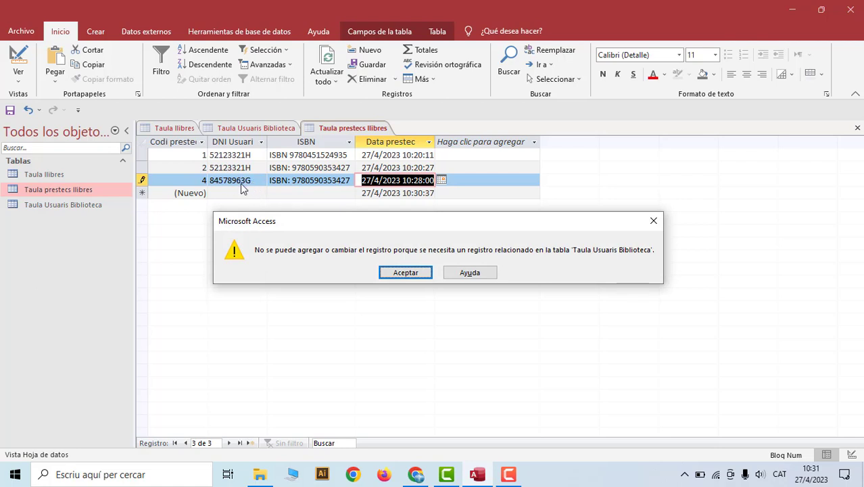
click(653, 221)
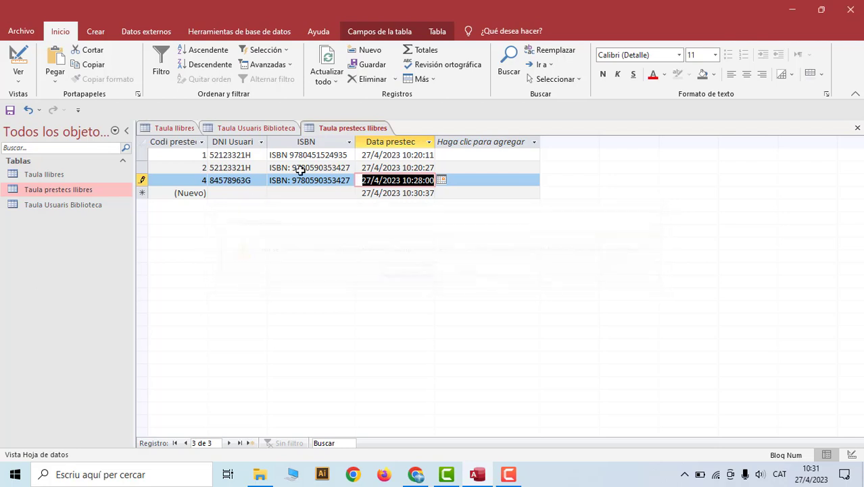
Close the loans table, discarding the invalid record and design changes, then reopen it and fit the Data prestec column
right_click(339, 128)
click(369, 156)
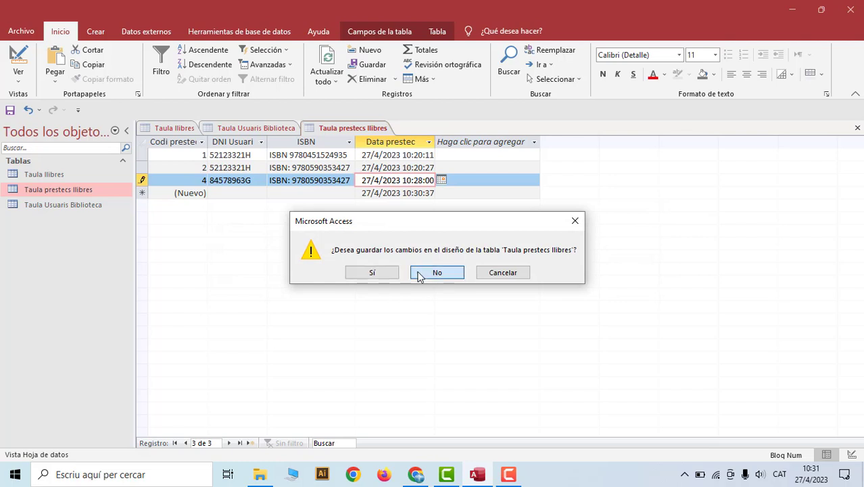
click(419, 273)
click(388, 274)
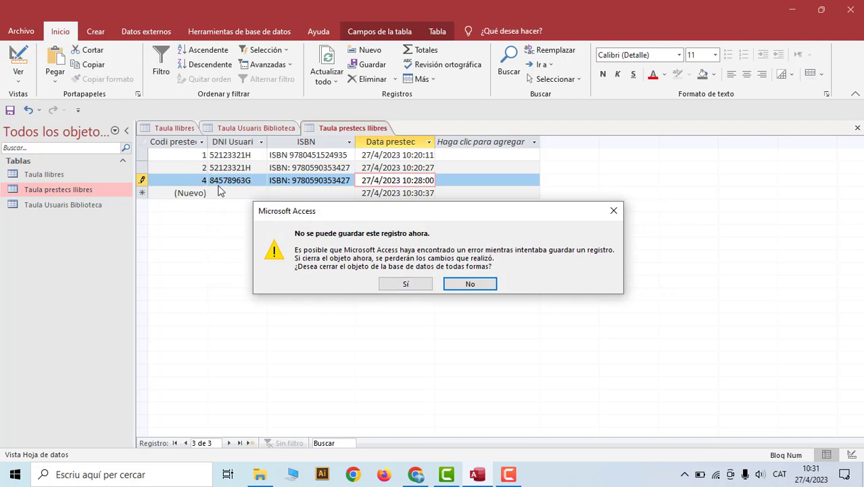
click(406, 284)
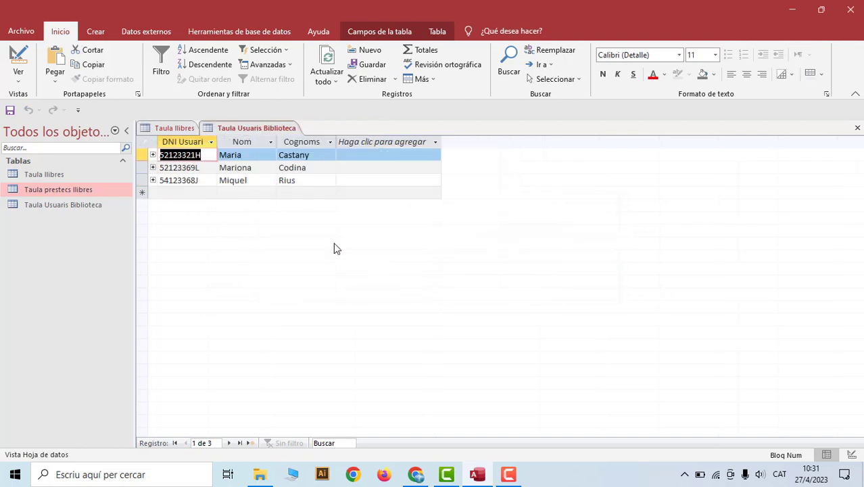
double_click(60, 192)
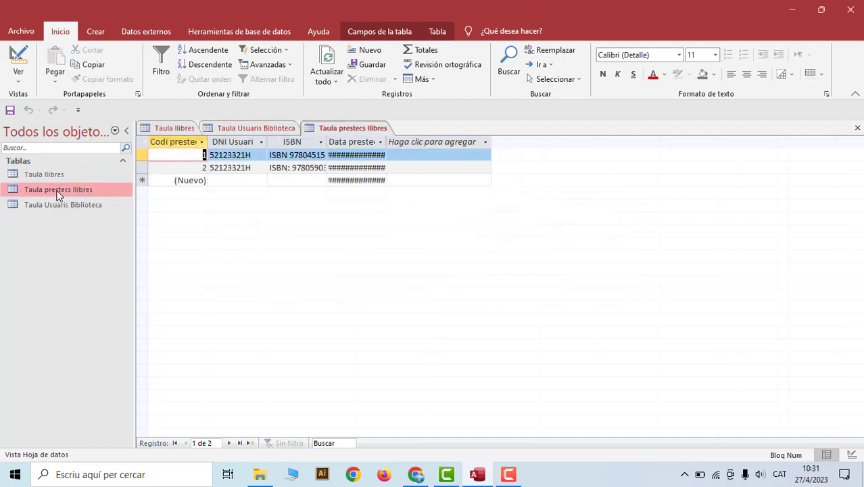
double_click(389, 139)
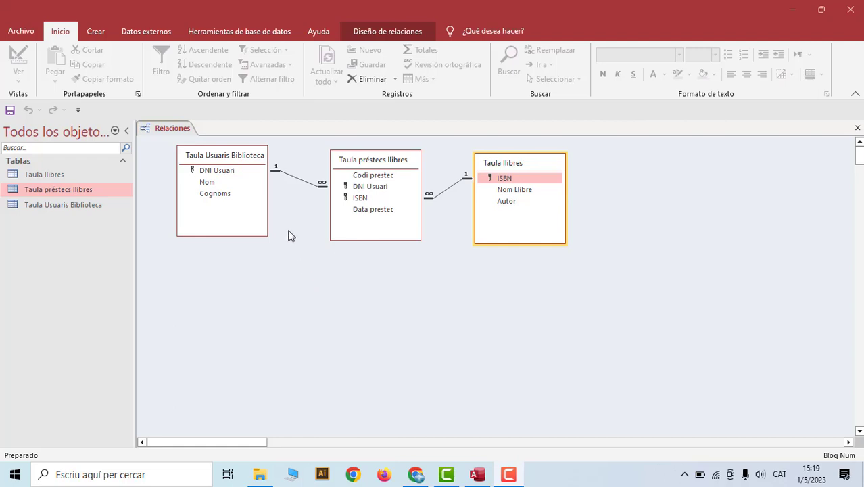
Create a query in design view with Taula llibres, Taula préstecs llibres and Taula Usuaris Biblioteca
click(102, 31)
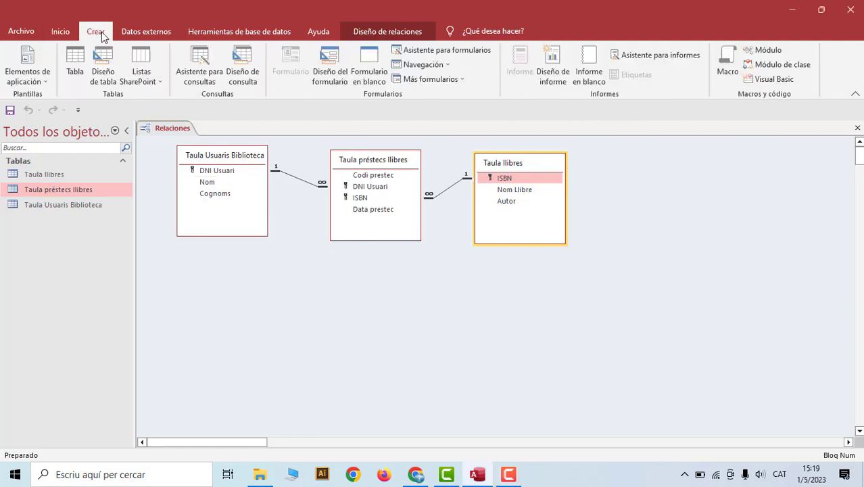
click(244, 76)
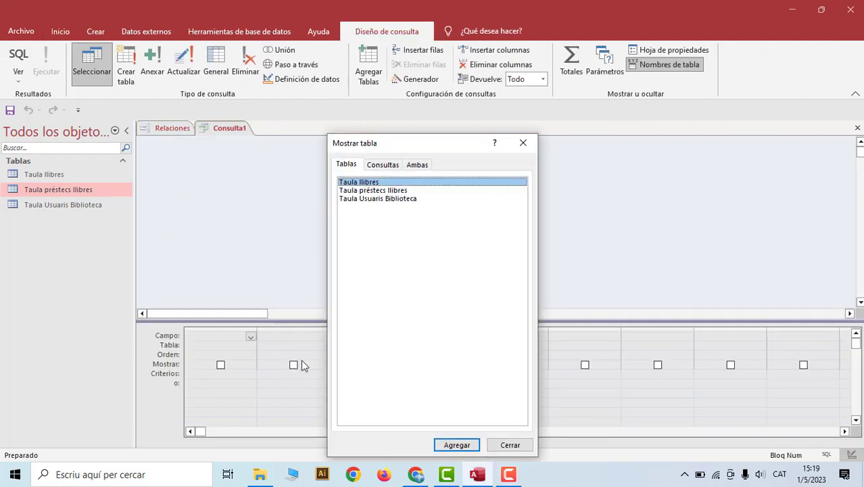
double_click(379, 183)
double_click(379, 191)
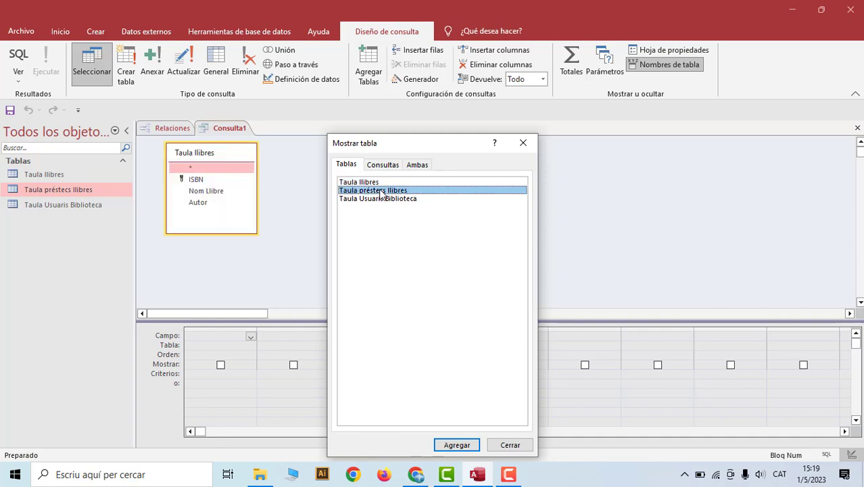
click(379, 199)
click(523, 142)
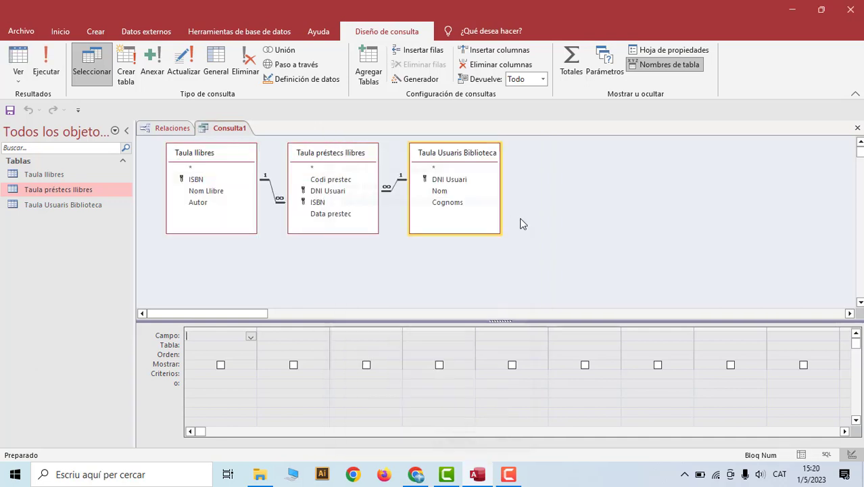
Swap Taula Usuaris Biblioteca and Taula llibres in the query diagram, keeping Taula préstecs llibres between them
drag(452, 157, 230, 231)
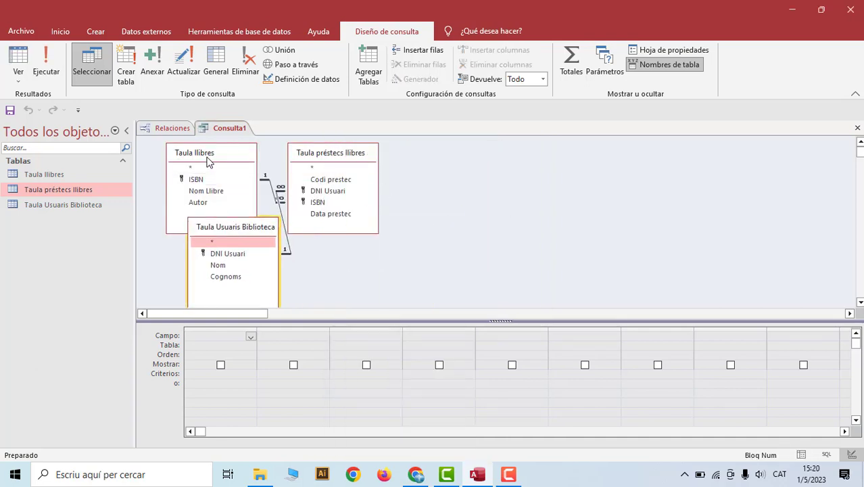
drag(206, 160, 464, 158)
drag(233, 229, 215, 163)
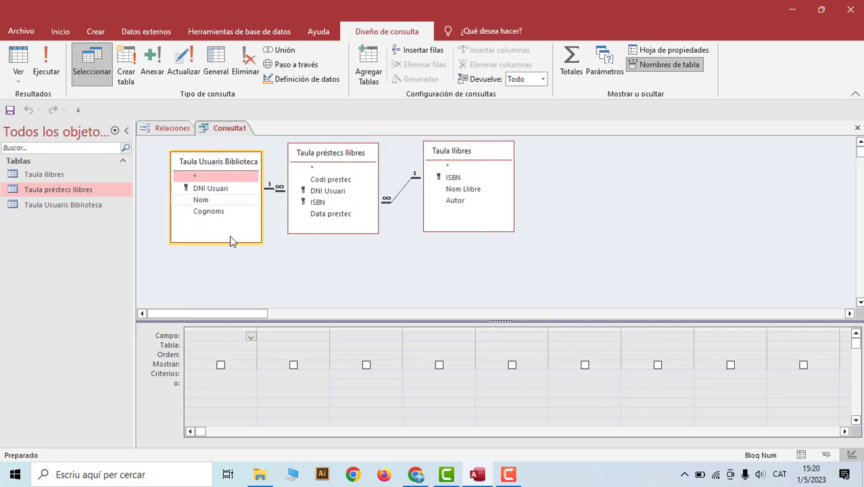
Add the fields Nom, Cognoms, Data prestec and Nom Llibre to the query, and insert ISBN before Nom Llibre
double_click(200, 200)
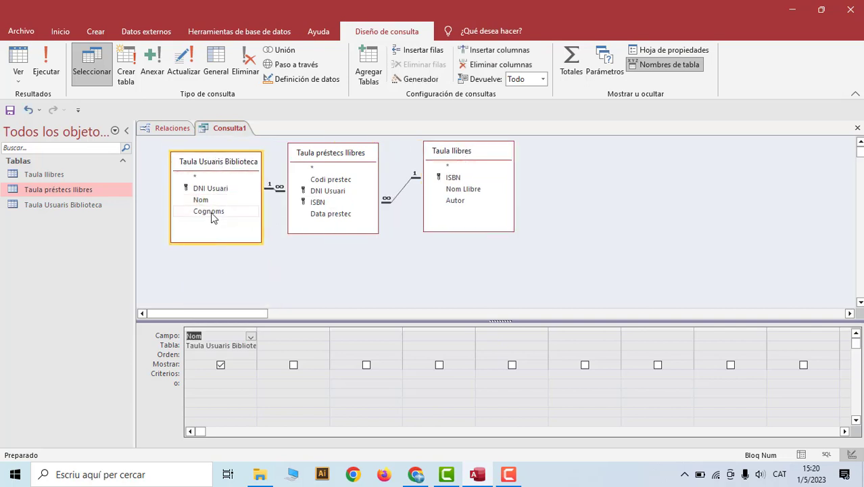
double_click(209, 211)
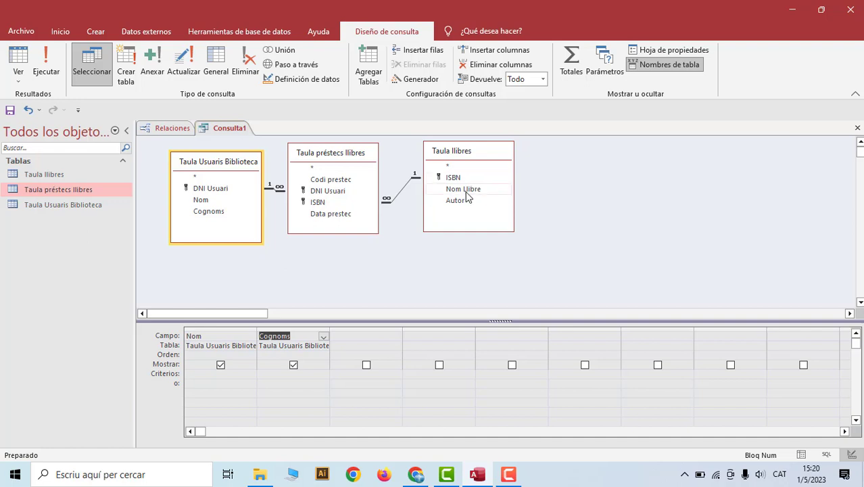
double_click(343, 215)
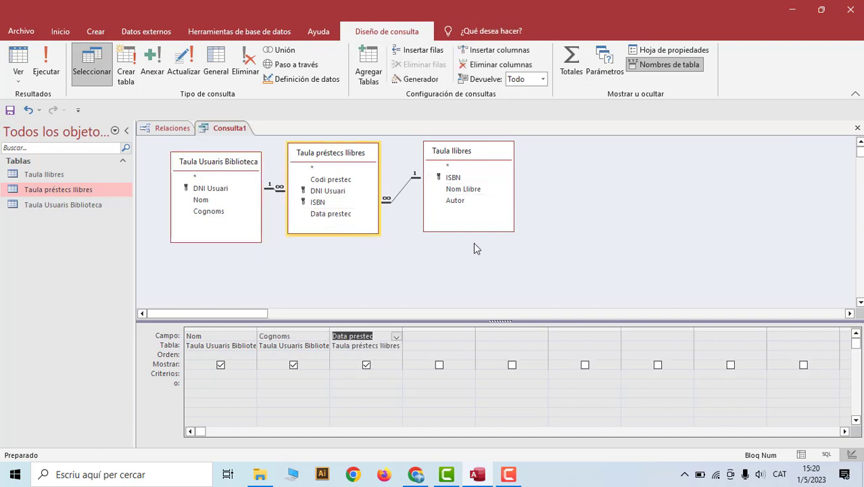
double_click(464, 189)
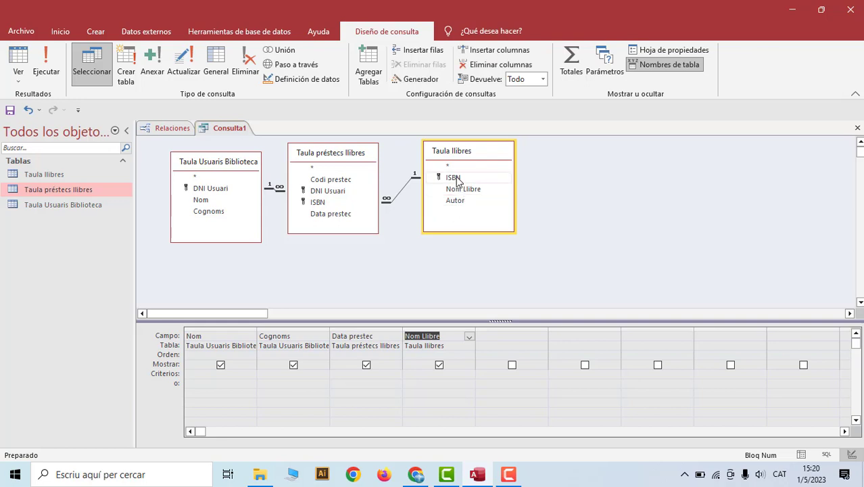
drag(456, 179, 430, 332)
click(506, 328)
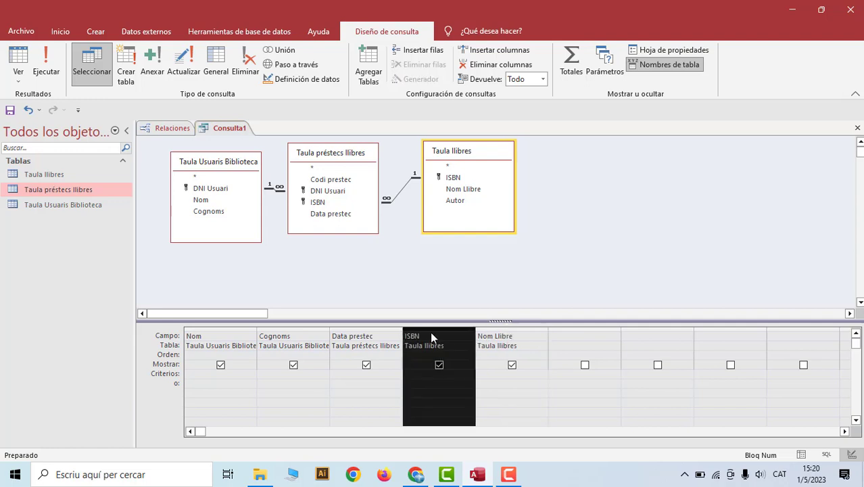
click(280, 305)
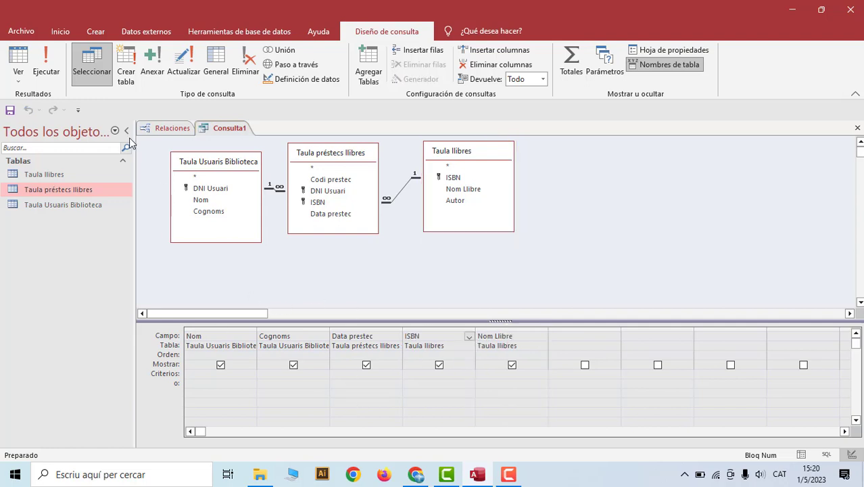
Run the query and slightly widen the Nom Llibre column of its results
click(46, 70)
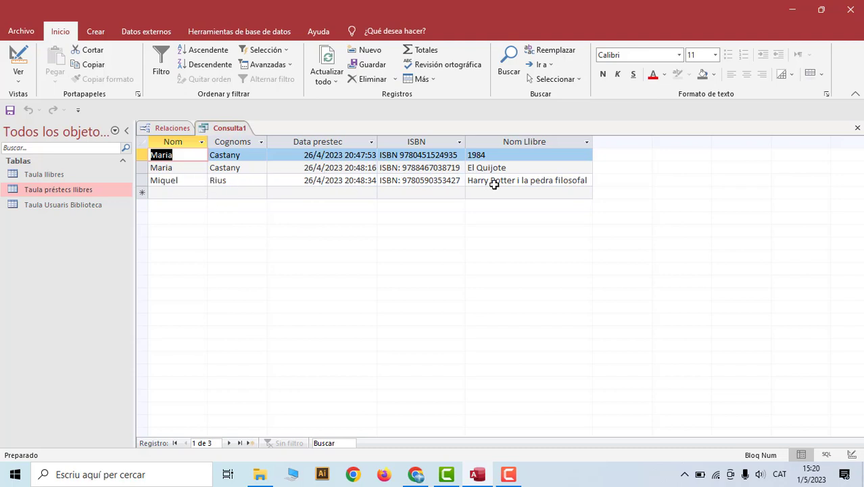
drag(593, 142, 604, 141)
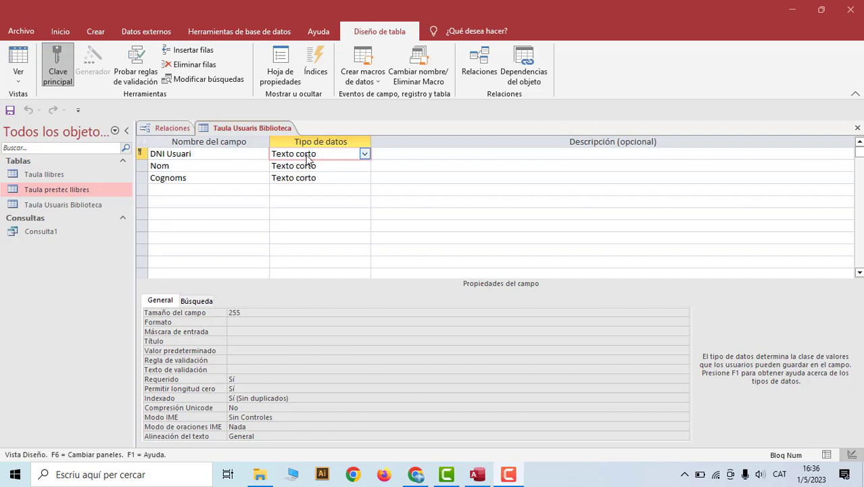
Add a field named Id Usuari with the Número data type below Cognoms in Taula Usuaris Biblioteca
click(194, 189)
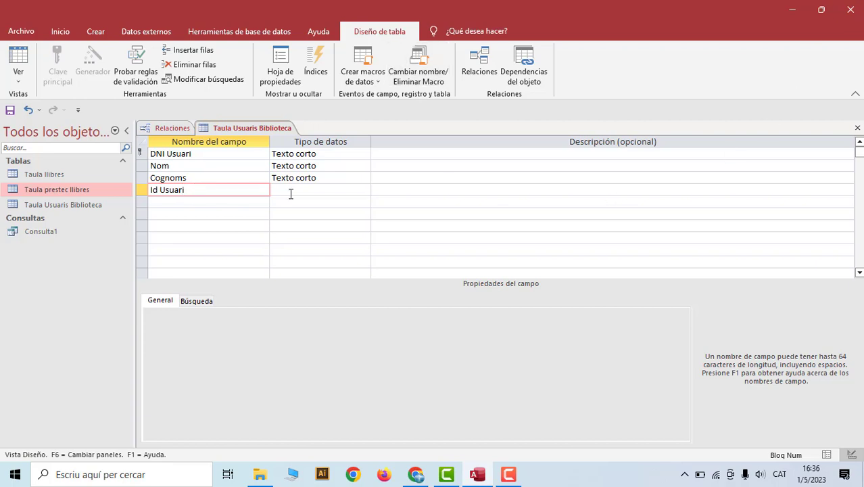
click(284, 192)
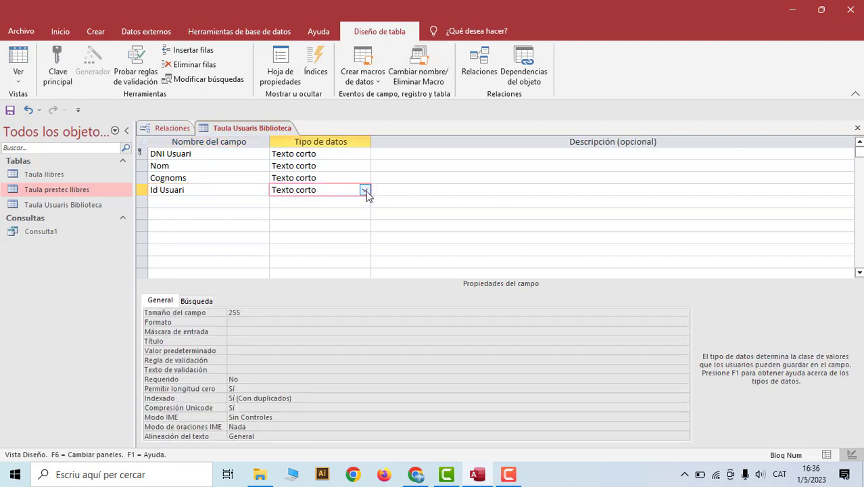
click(365, 190)
click(351, 223)
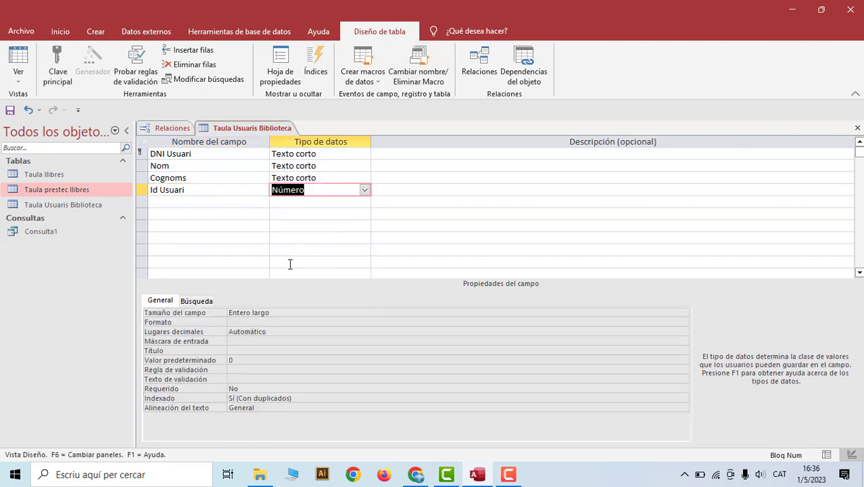
Try the field sizes Doble, Id. de replicación, Byte and Entero for Id Usuari, then switch it to Entero largo
double_click(243, 313)
double_click(247, 313)
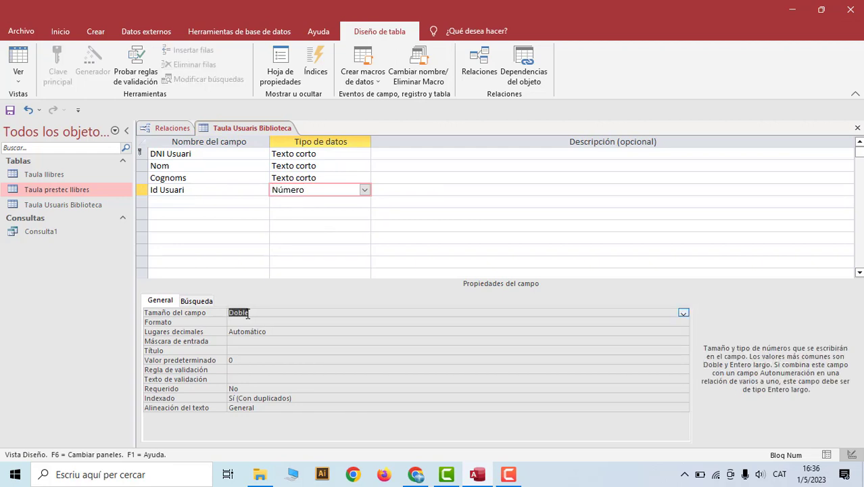
double_click(245, 313)
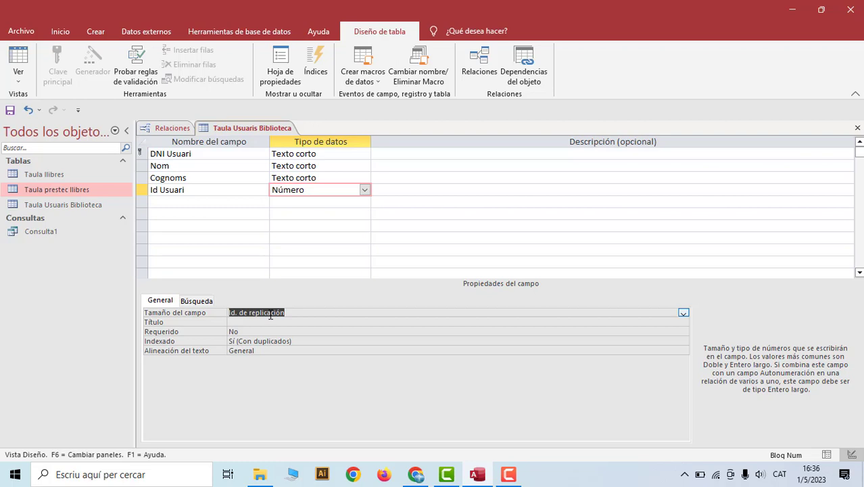
double_click(268, 316)
double_click(260, 316)
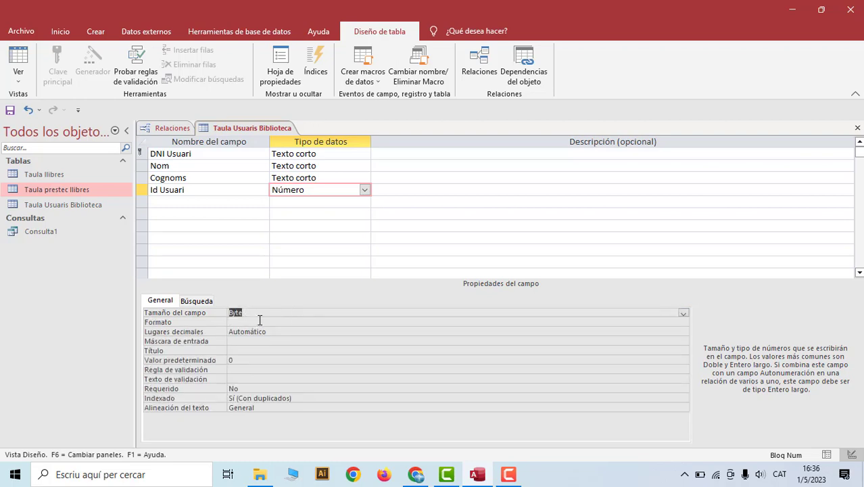
double_click(236, 312)
click(683, 313)
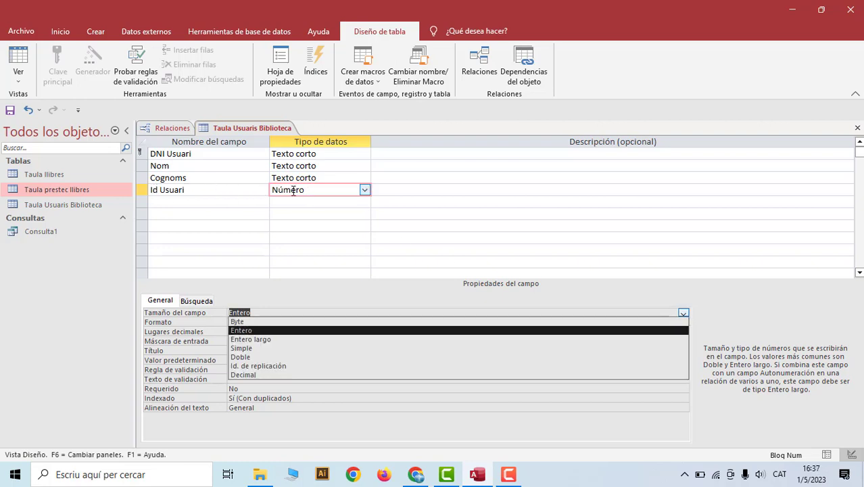
click(250, 332)
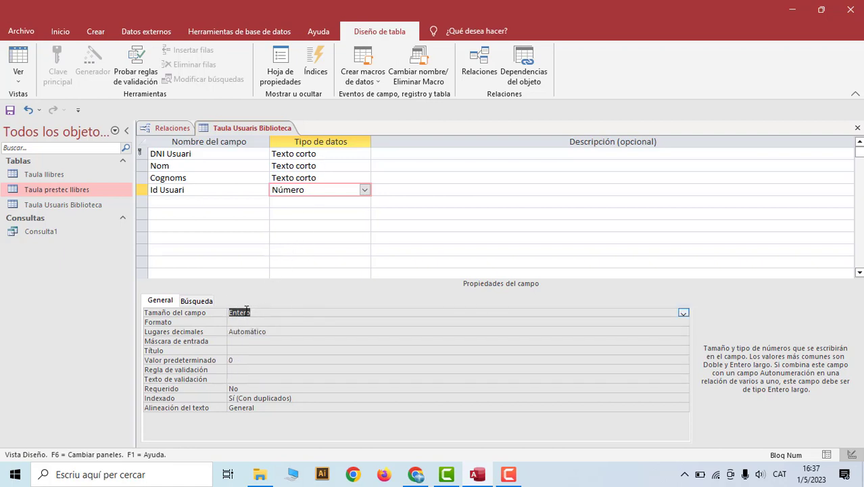
double_click(246, 313)
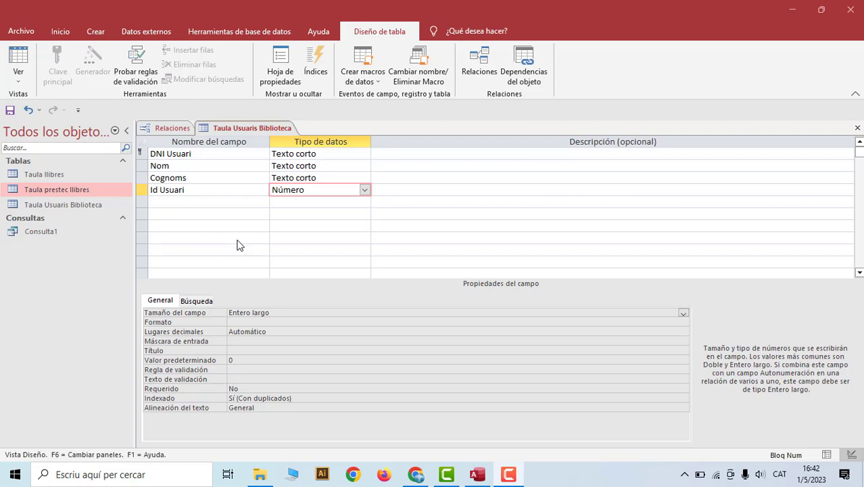
Step through the Id Usuari field's size options again, including Simple and Id. de replicación
click(274, 312)
double_click(275, 313)
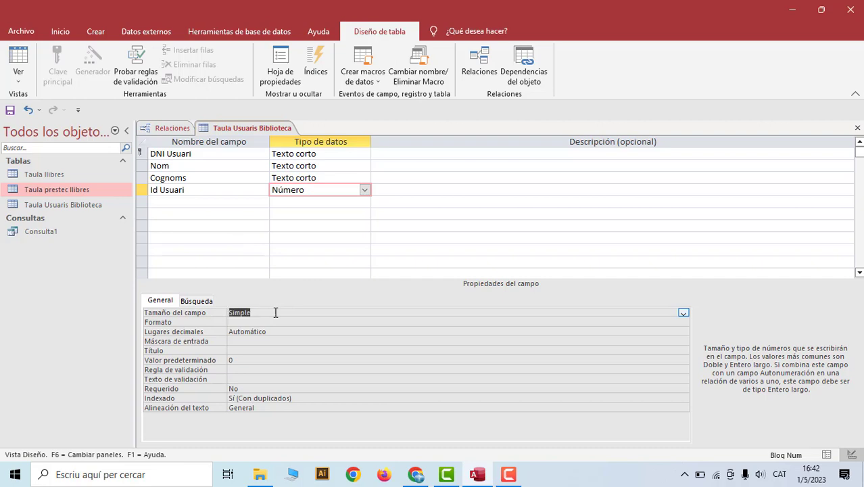
double_click(275, 312)
double_click(275, 312)
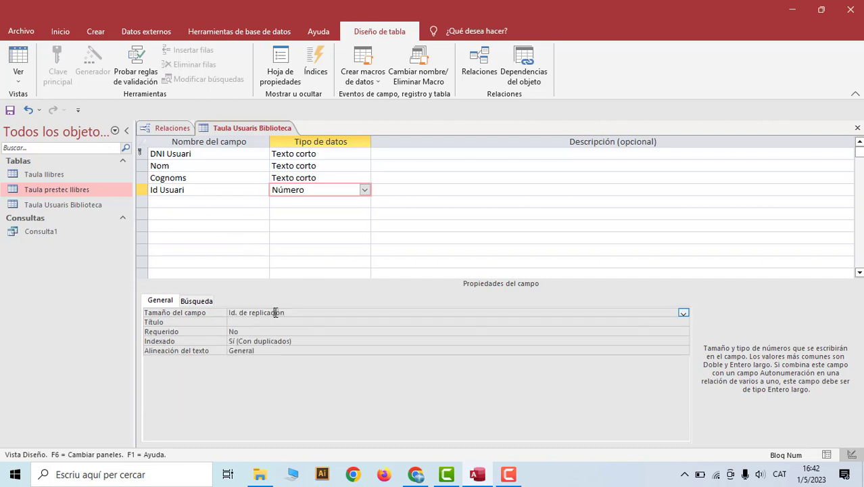
double_click(275, 312)
double_click(275, 312)
click(275, 313)
double_click(275, 312)
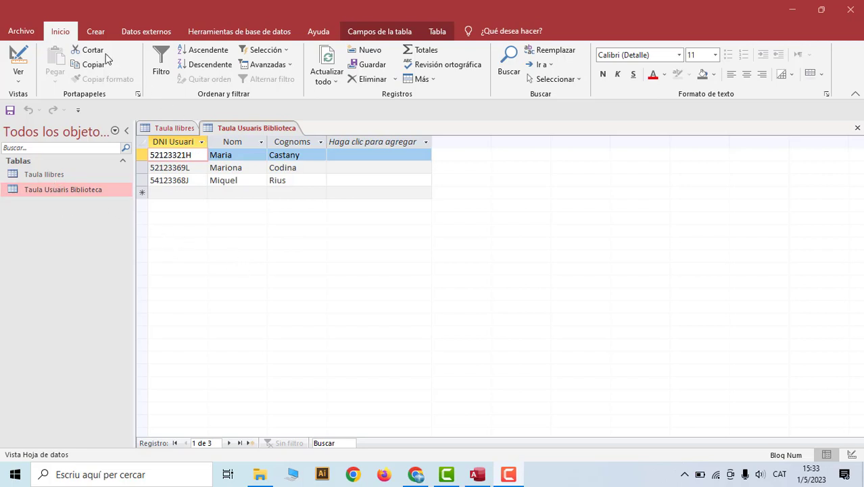
Create a new table and save it as Taula prestec llibres, opening it in design view
click(94, 32)
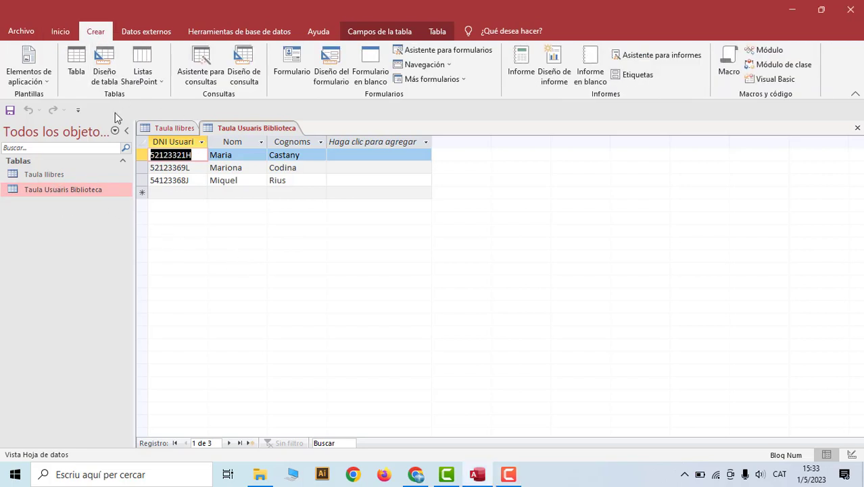
click(76, 62)
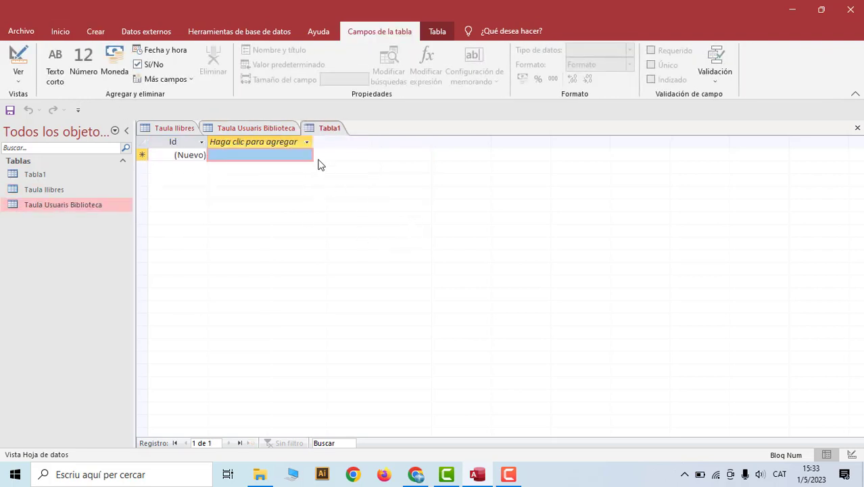
right_click(318, 129)
click(361, 183)
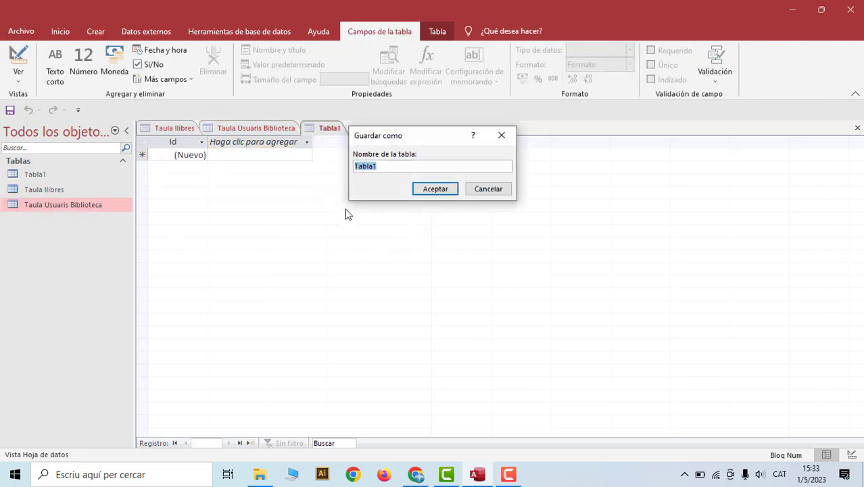
text(Taula prestec llibres)
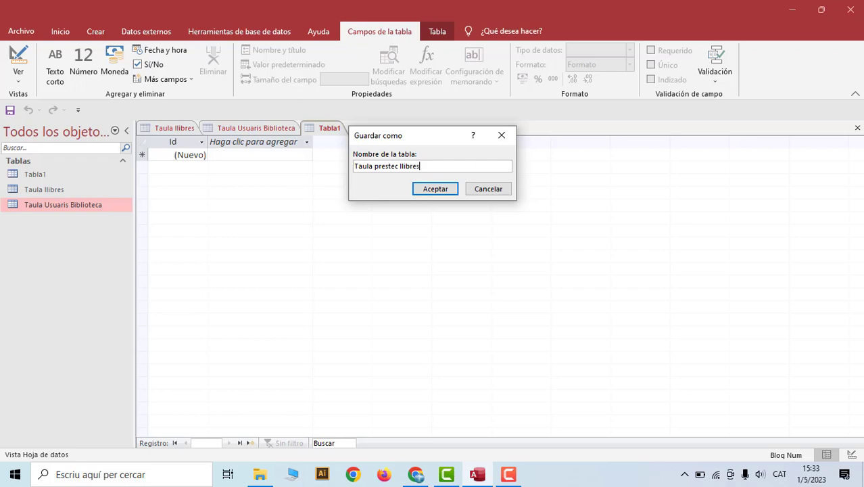
click(433, 189)
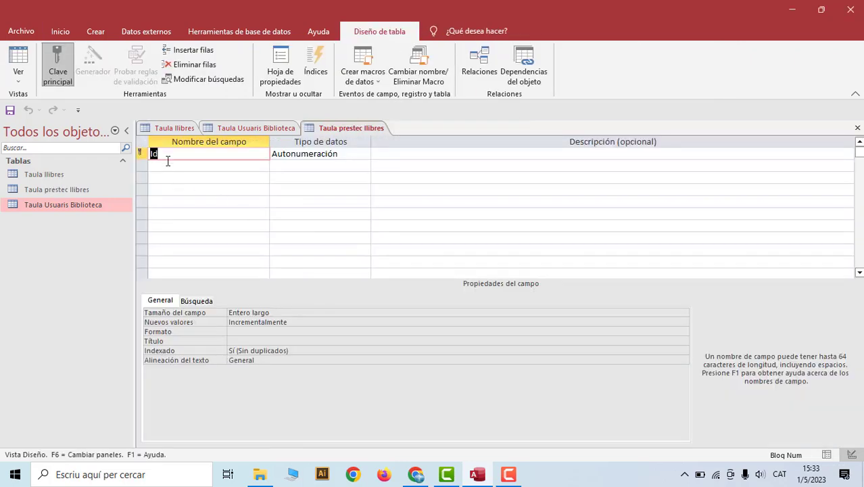
Rename the key field Id as Codi Prestec and set its data type to Texto corto
text(Codi Preste)
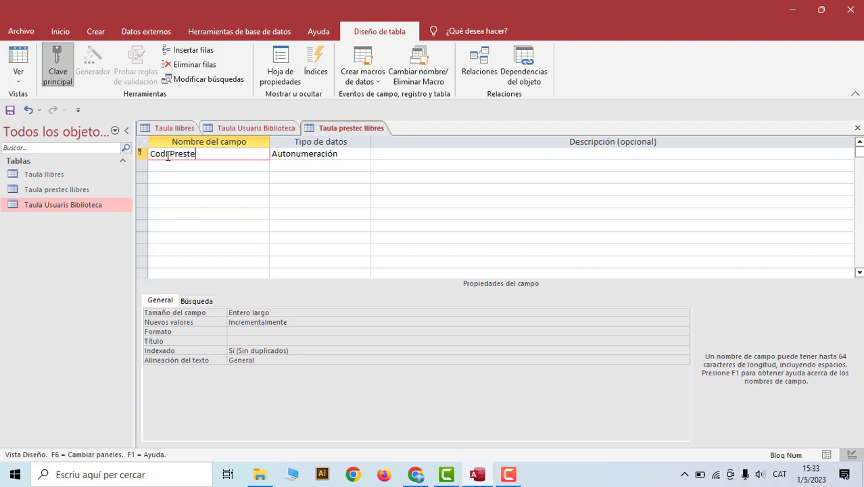
text(c)
click(168, 154)
click(360, 154)
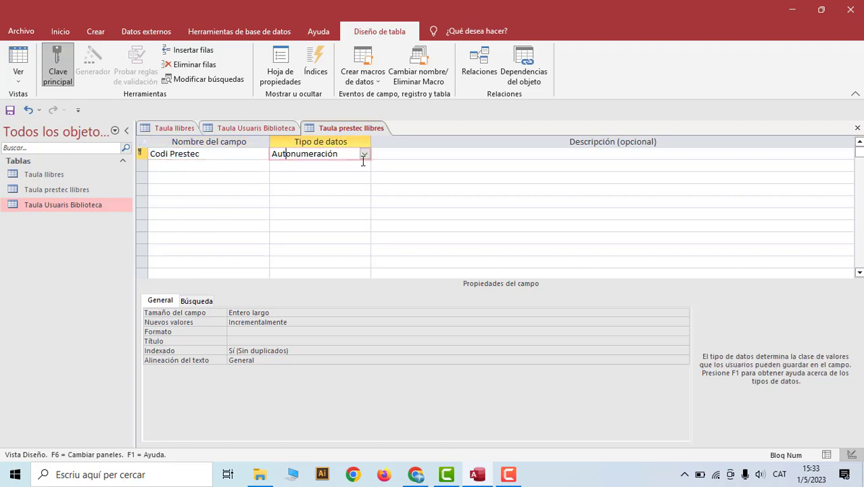
click(365, 155)
click(362, 169)
Add the fields Dni usuaris and ISBN below Codi Prestec, both with the Texto corto data type
click(184, 169)
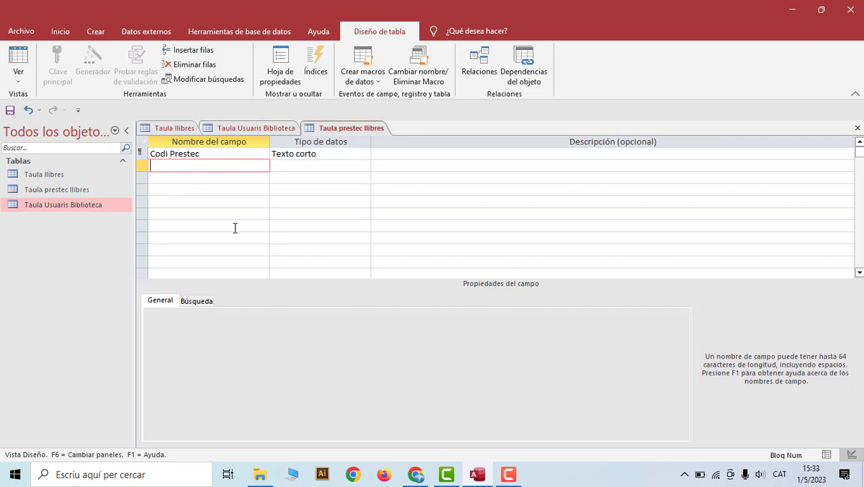
text(Dni usuaris)
click(215, 179)
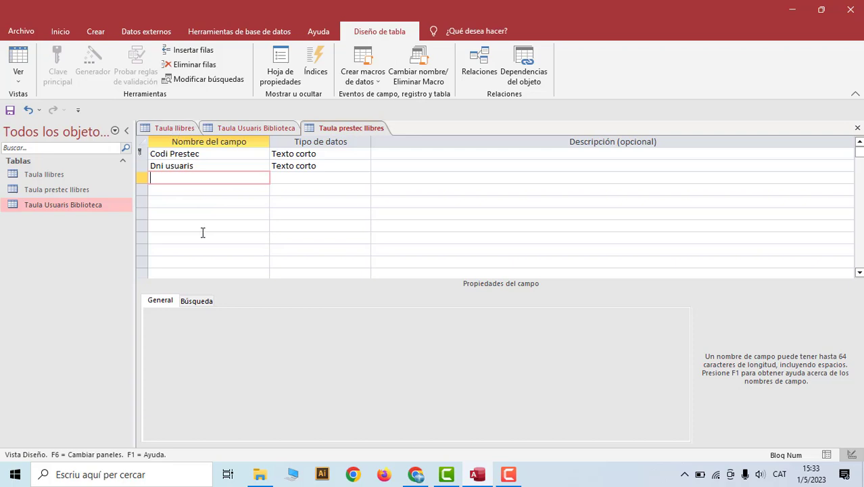
text(ISBN)
key(Tab)
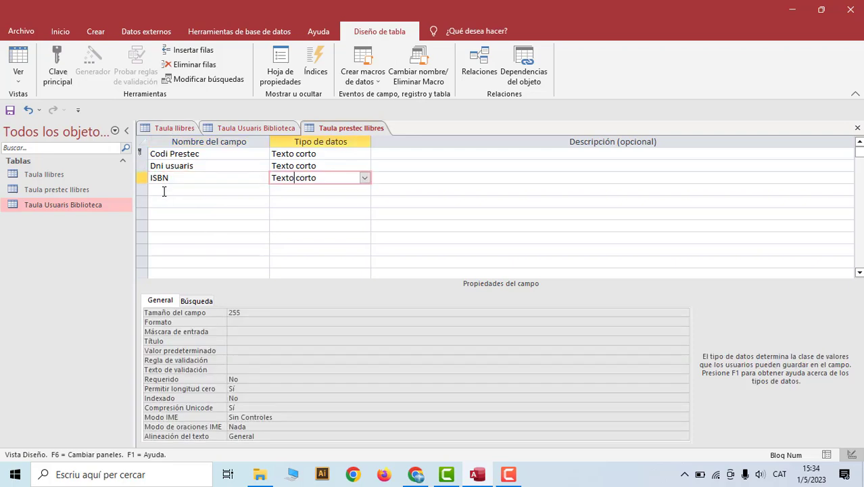
Add a Data prestec field below ISBN with the Fecha/Hora data type
click(163, 191)
text(Dat)
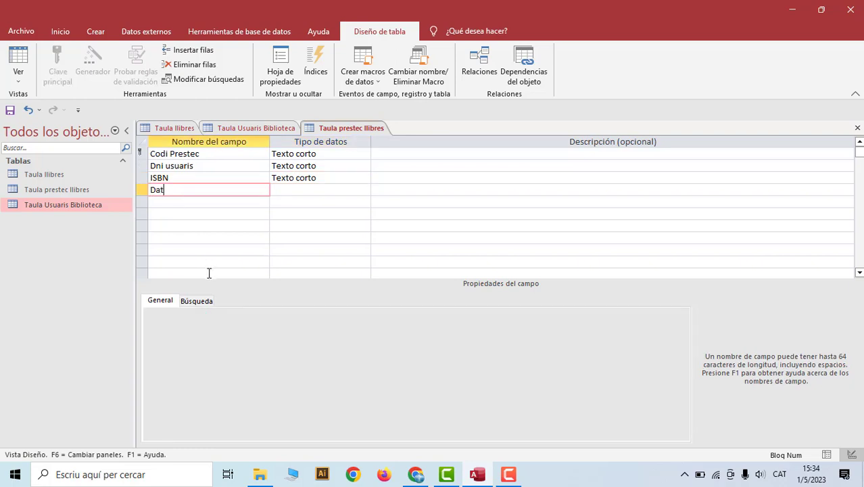
text(a prestec)
click(324, 191)
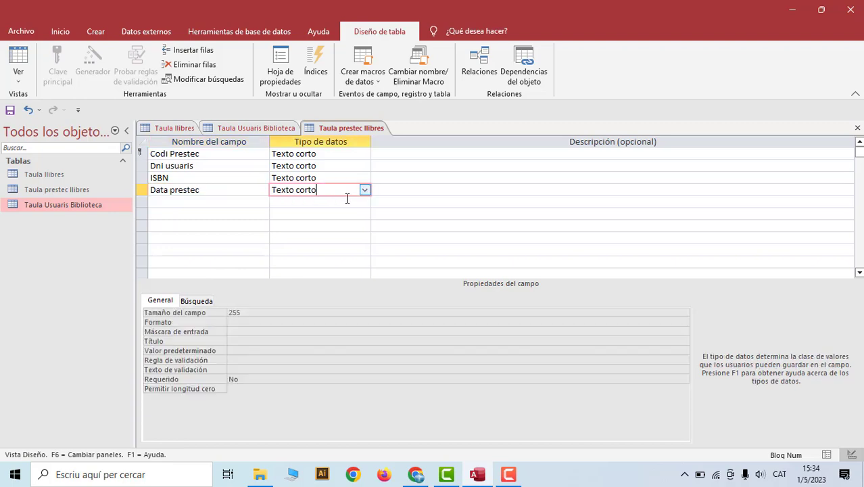
click(364, 190)
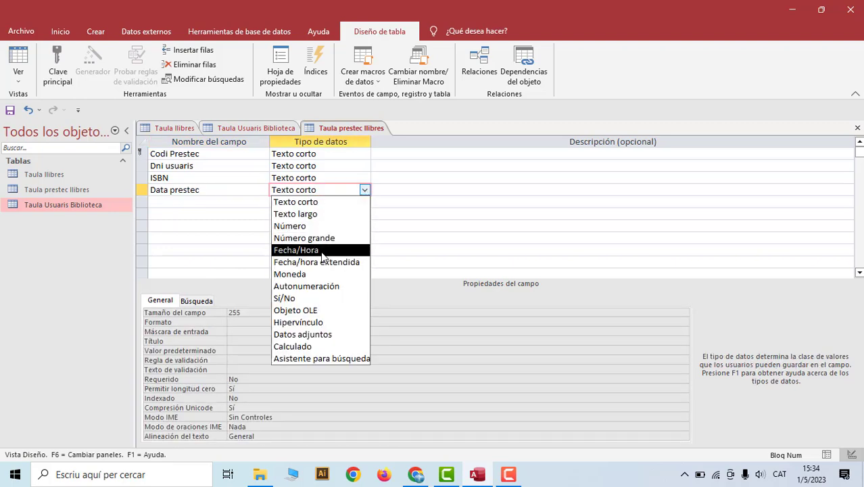
click(338, 250)
Set the default value of the Data prestec field to =Ahora()
click(240, 341)
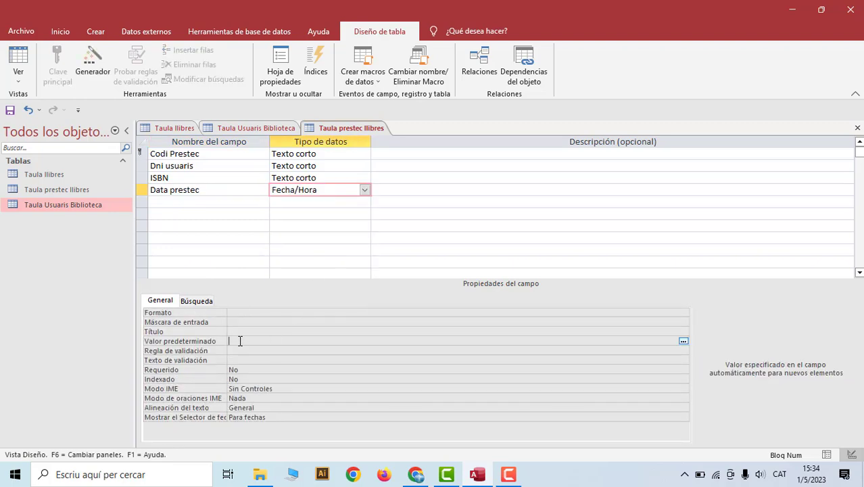
text(=Ahora)
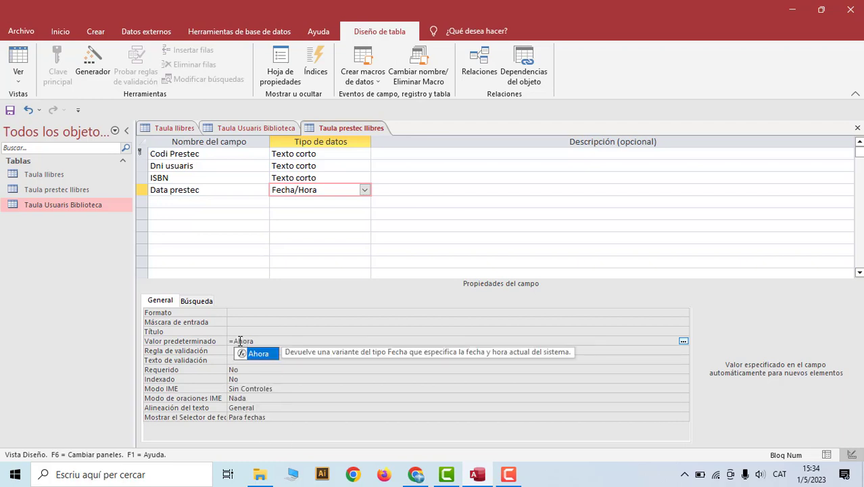
text(())
key(Return)
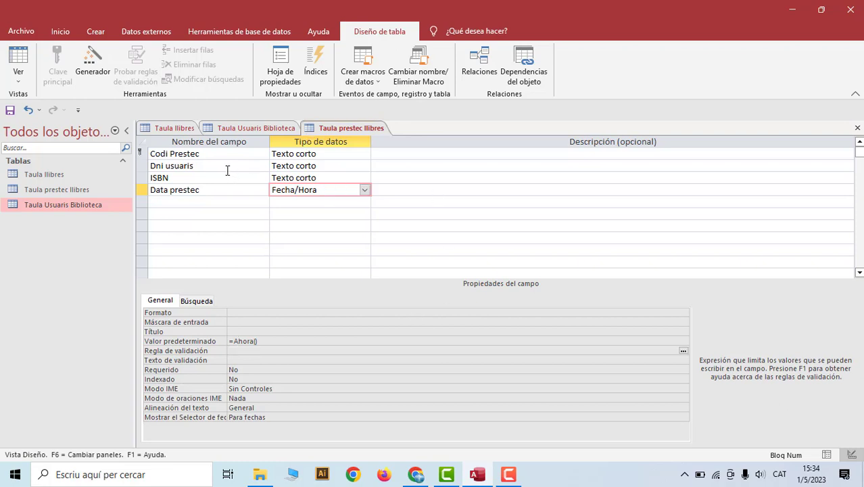
Close Taula Usuaris Biblioteca and Taula llibres, leaving only Taula prestec llibres open
click(177, 167)
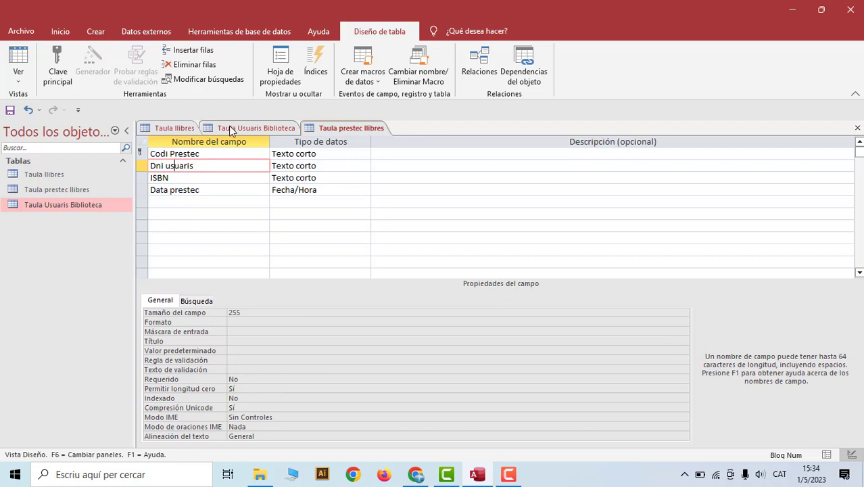
right_click(252, 130)
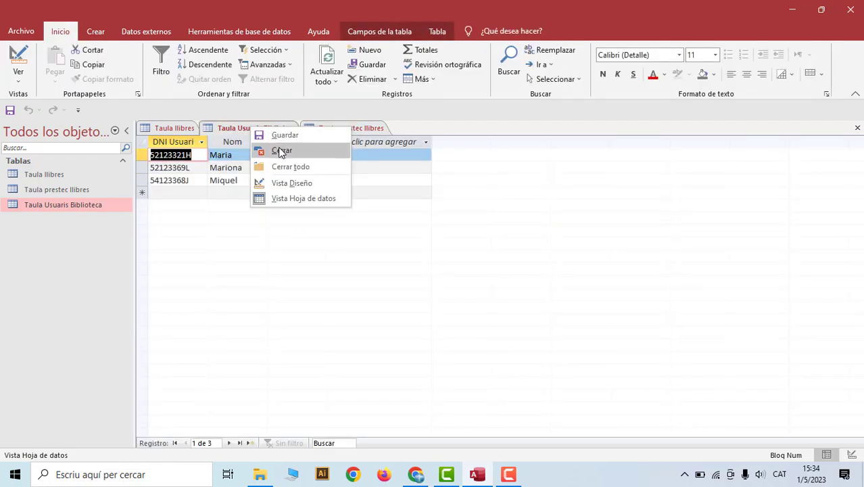
click(281, 152)
right_click(172, 129)
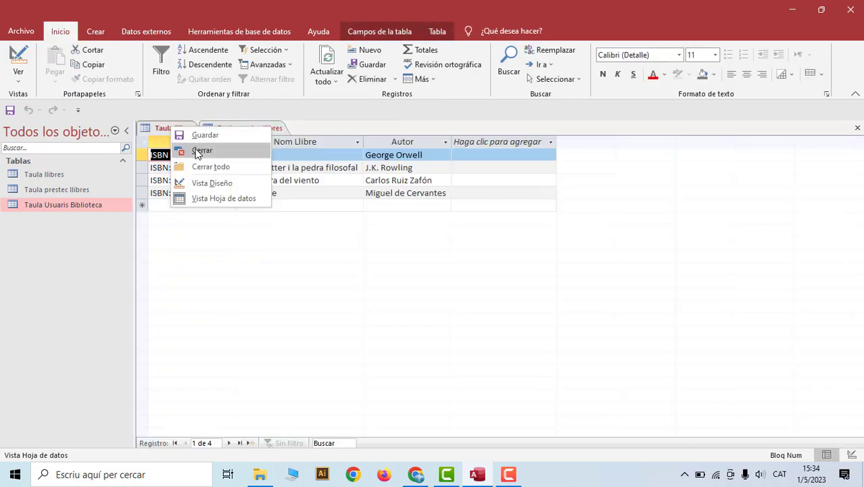
click(199, 151)
Make Dni usuaris a lookup field that takes its values from the DNI Usuari field of Taula Usuaris Biblioteca
click(295, 165)
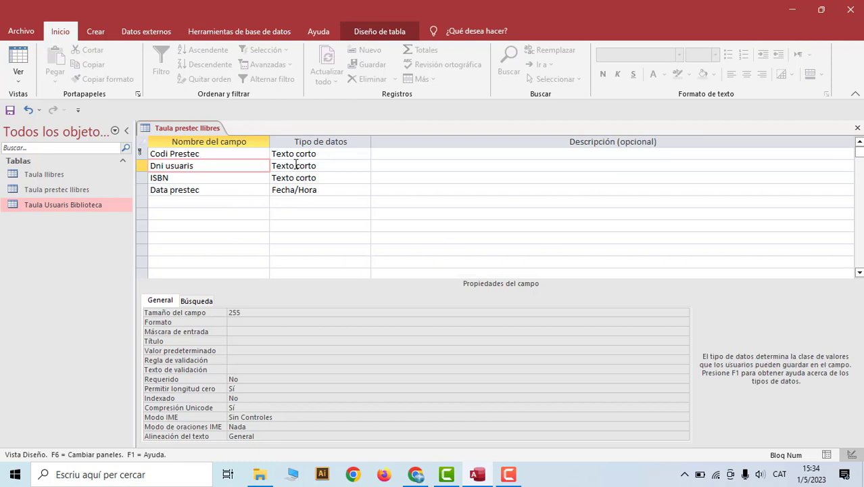
click(364, 167)
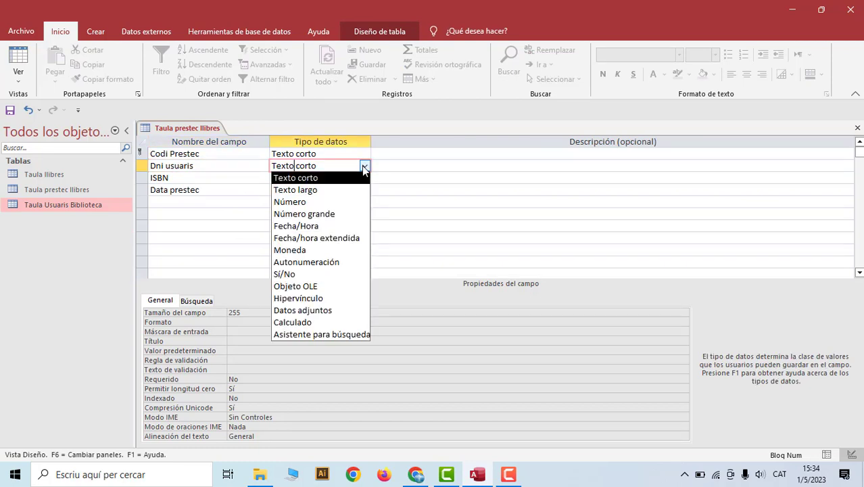
click(332, 335)
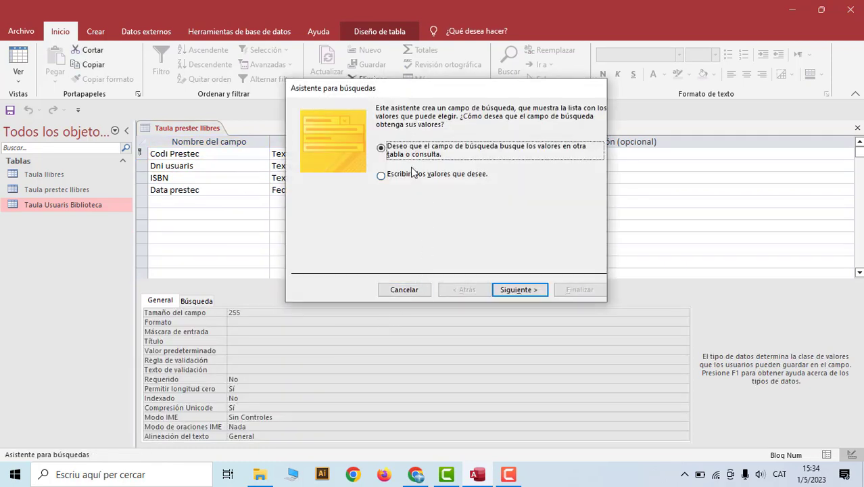
click(502, 289)
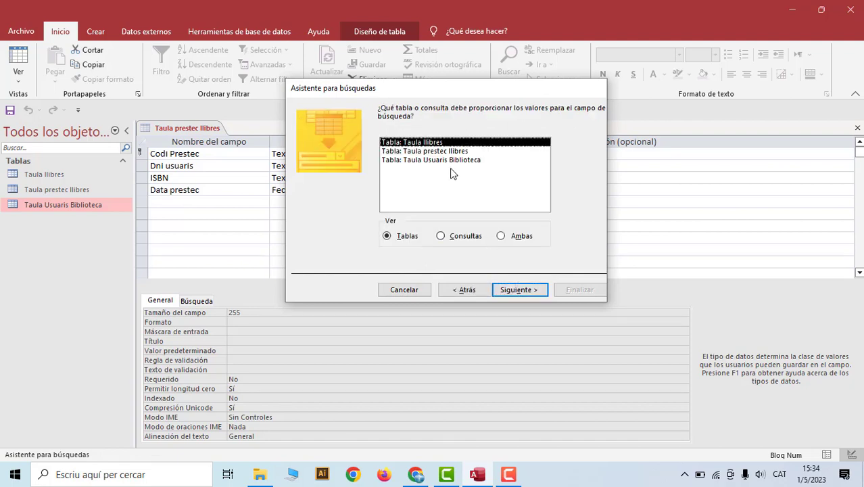
click(413, 160)
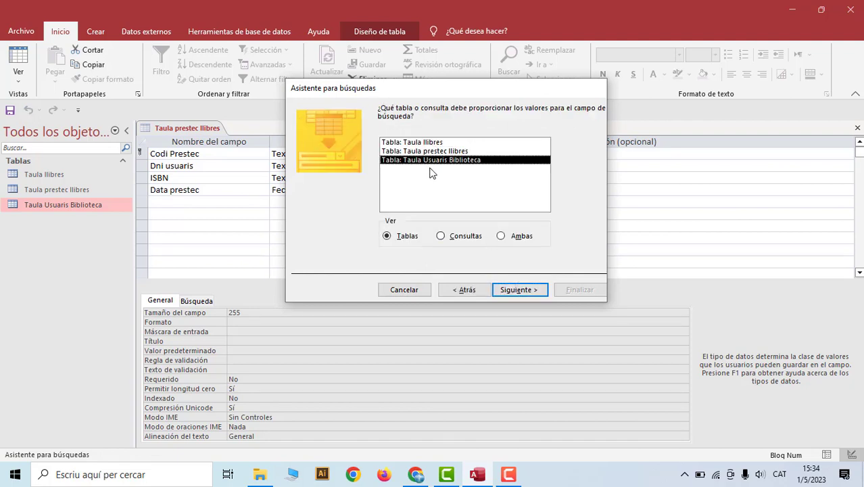
click(521, 290)
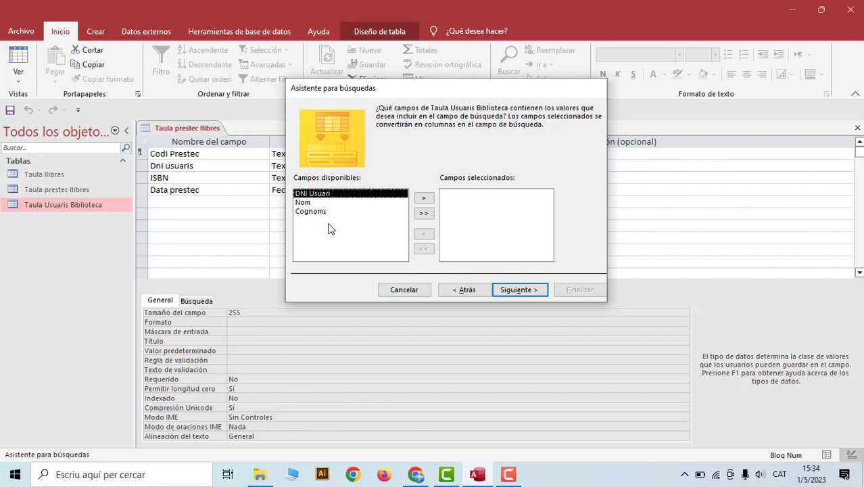
click(422, 200)
click(518, 290)
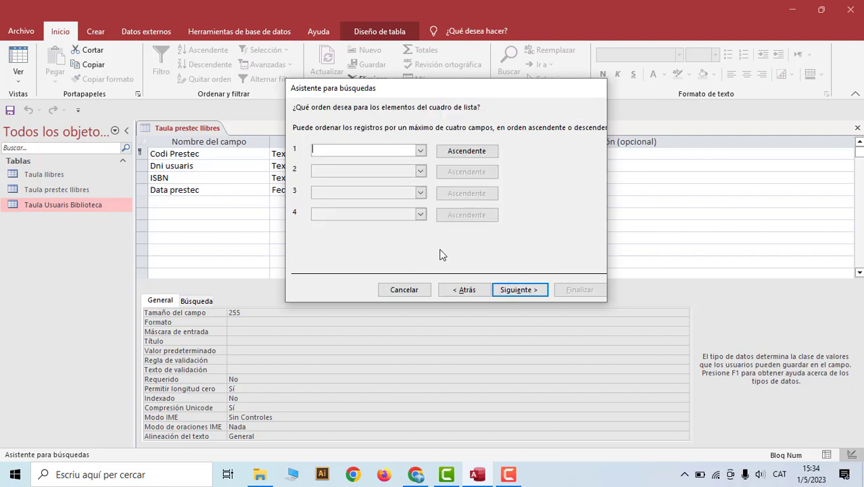
Finish the Dni usuaris lookup without sorting, with data integrity and restricted deletion, and save the table
click(518, 289)
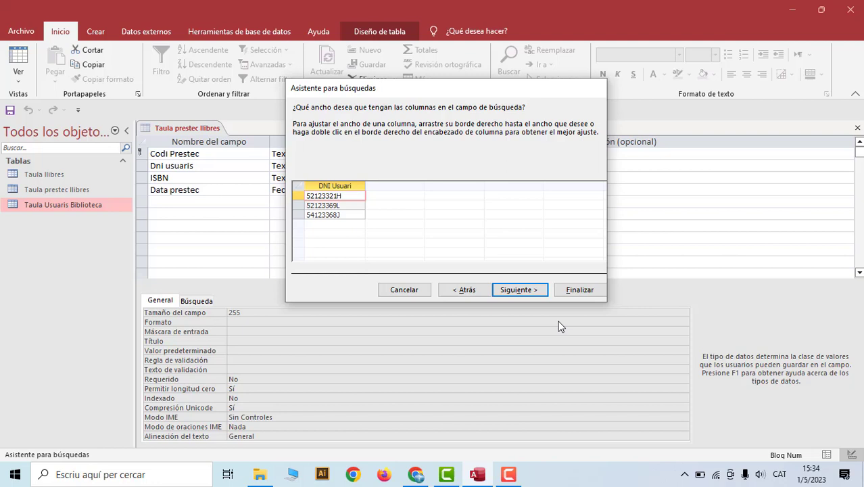
click(524, 290)
click(383, 150)
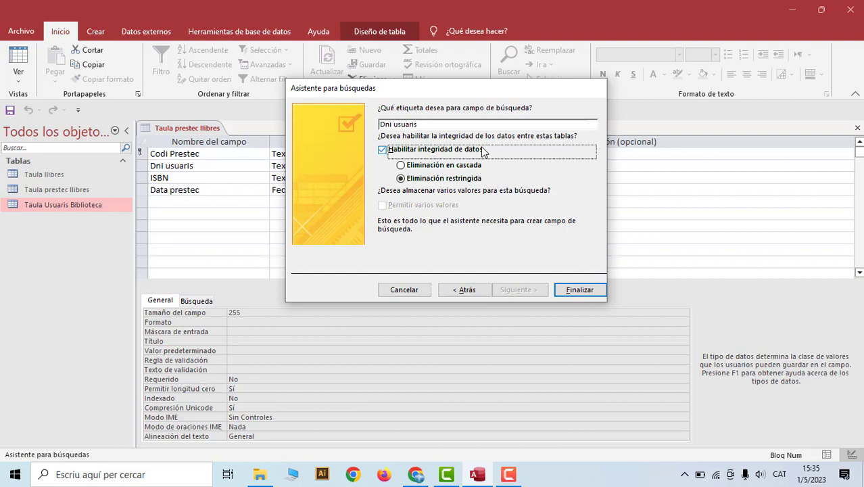
click(580, 291)
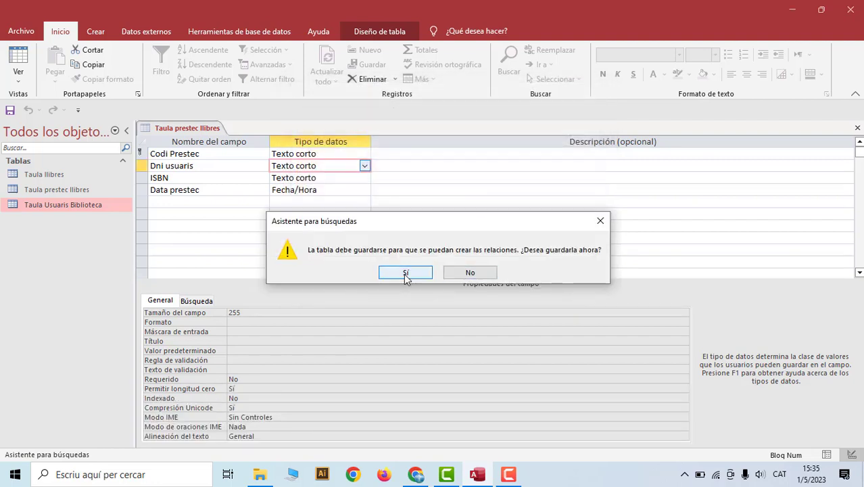
click(406, 271)
Make ISBN a lookup field that takes its values from the Nom Llibre field of Taula llibres
click(316, 178)
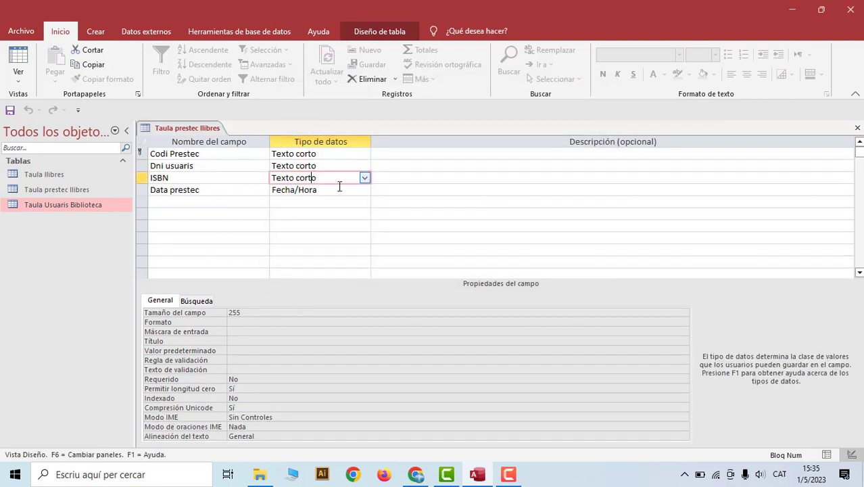
click(364, 178)
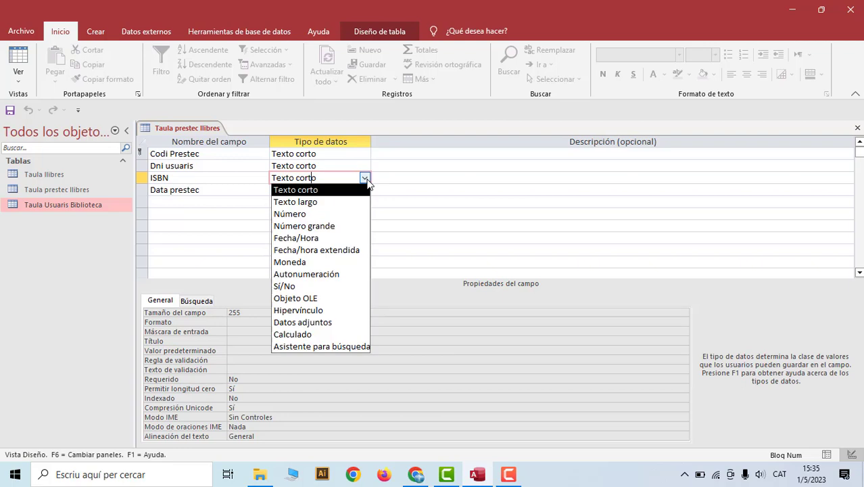
click(322, 346)
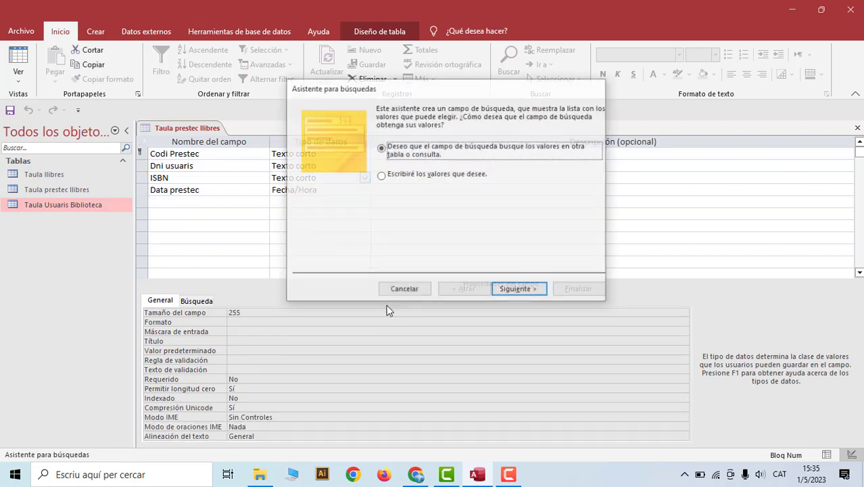
click(518, 289)
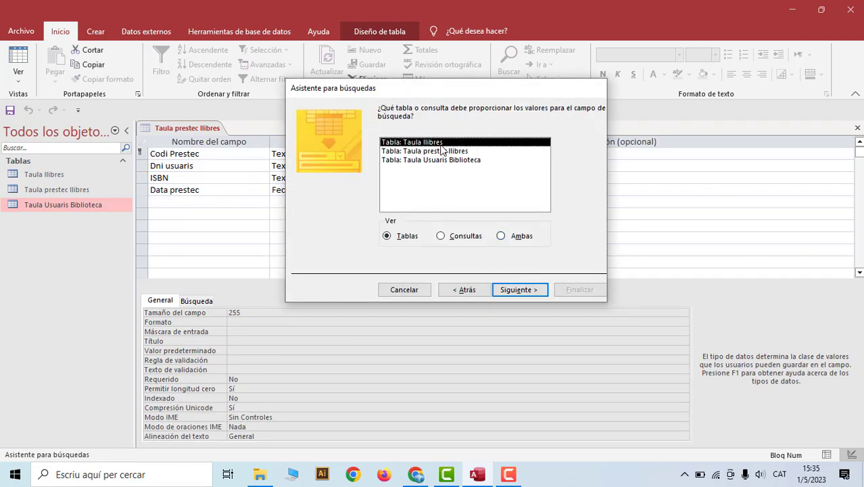
click(518, 289)
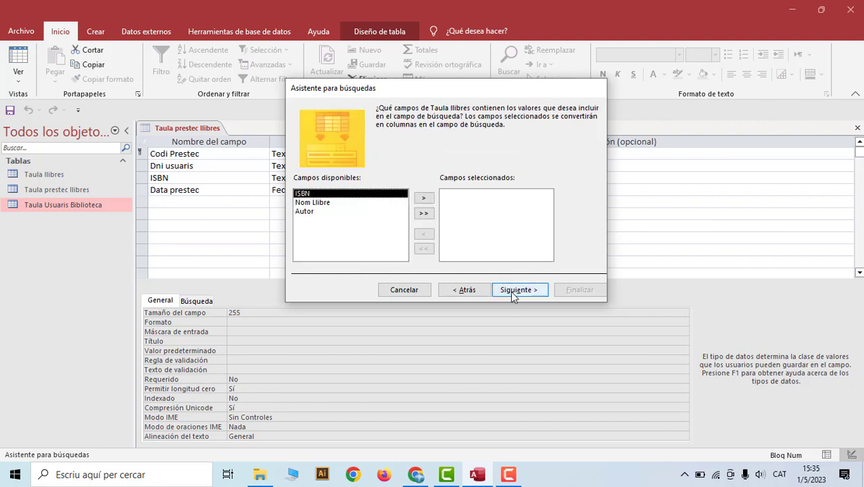
click(312, 203)
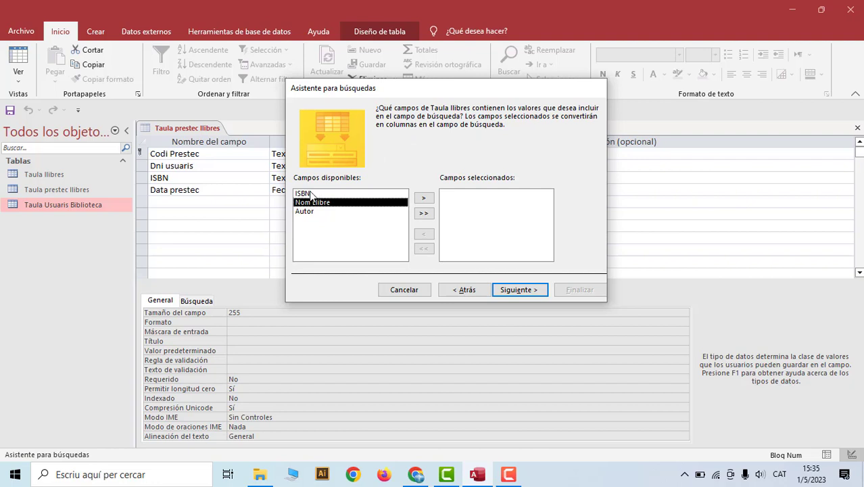
click(423, 199)
click(520, 291)
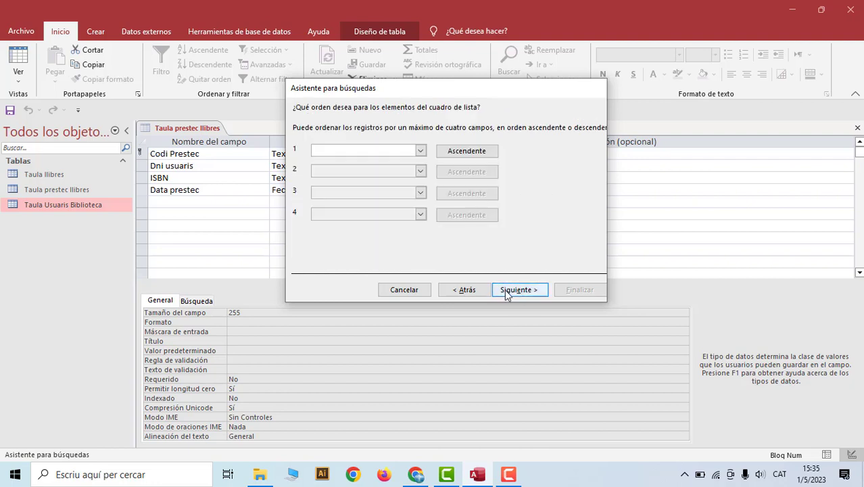
Sort the ISBN lookup list by Nom Llibre in ascending order
click(420, 150)
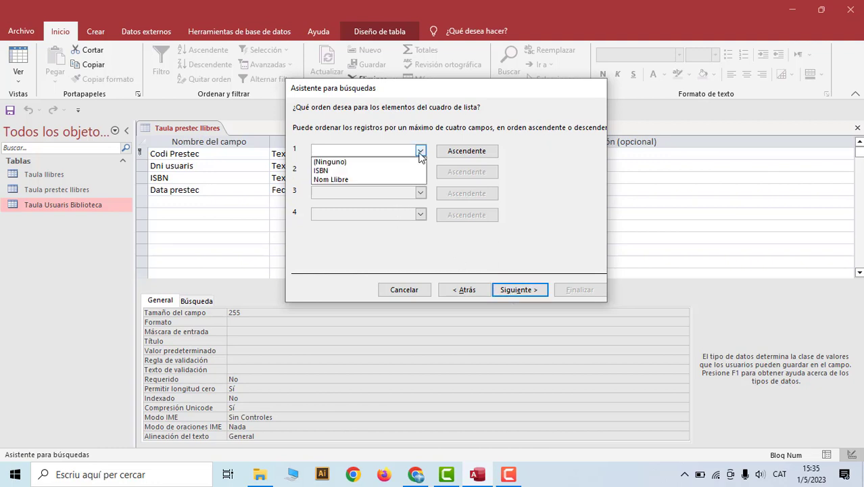
click(415, 179)
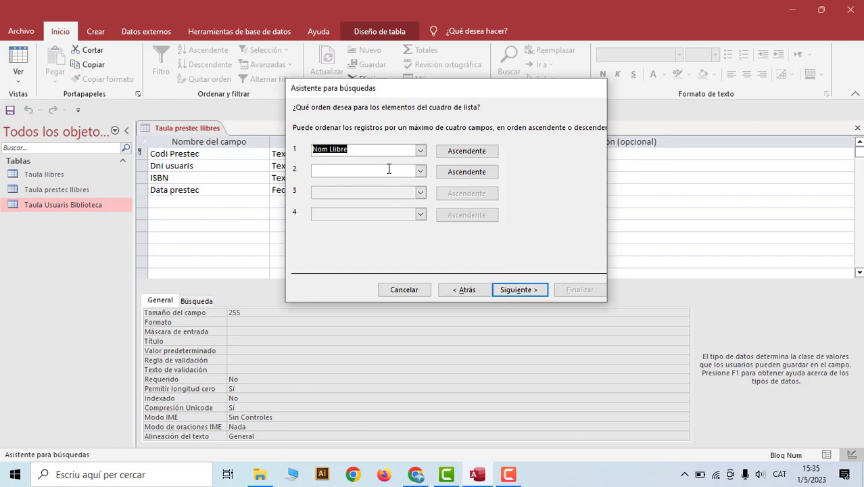
click(521, 292)
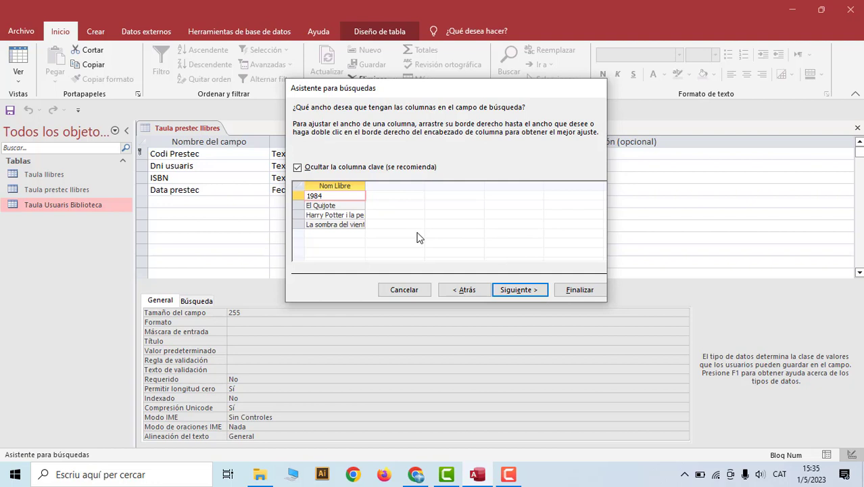
Finish the ISBN lookup with its key column hidden and data integrity with restricted deletion, and save the table over its earlier version
click(519, 291)
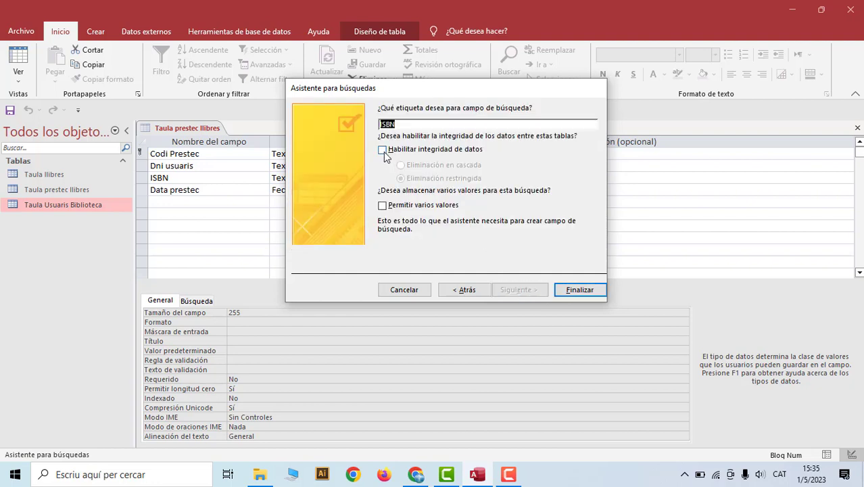
click(383, 151)
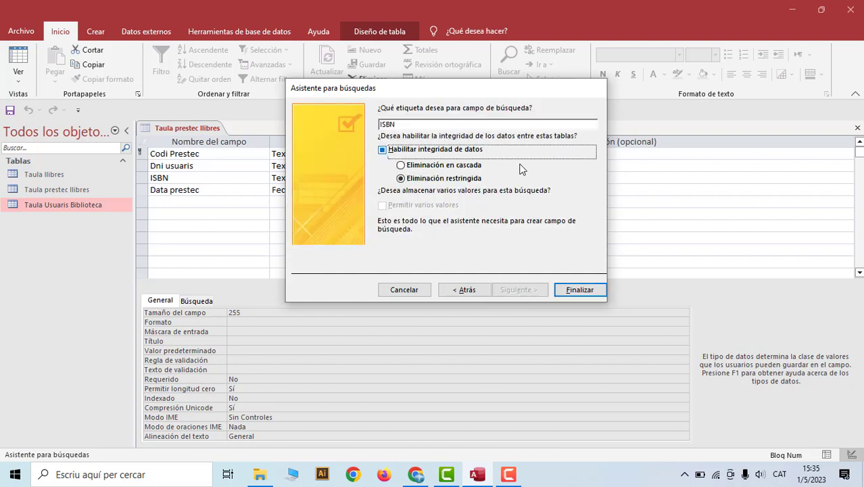
click(577, 290)
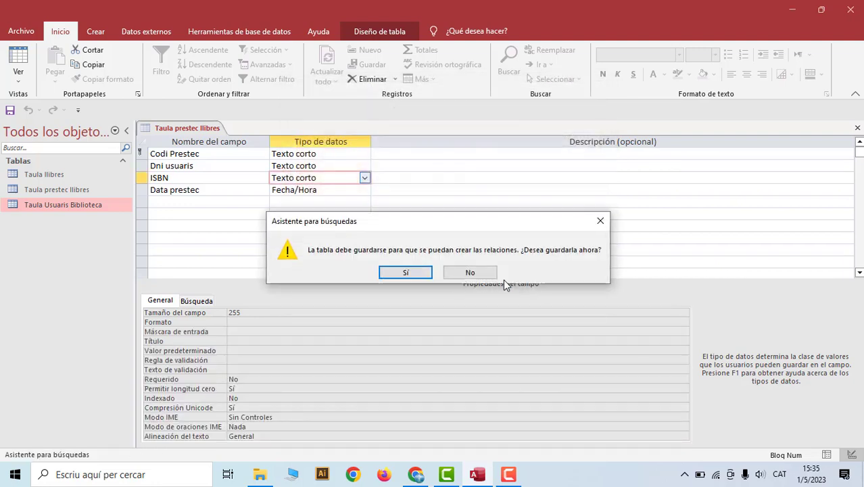
click(408, 274)
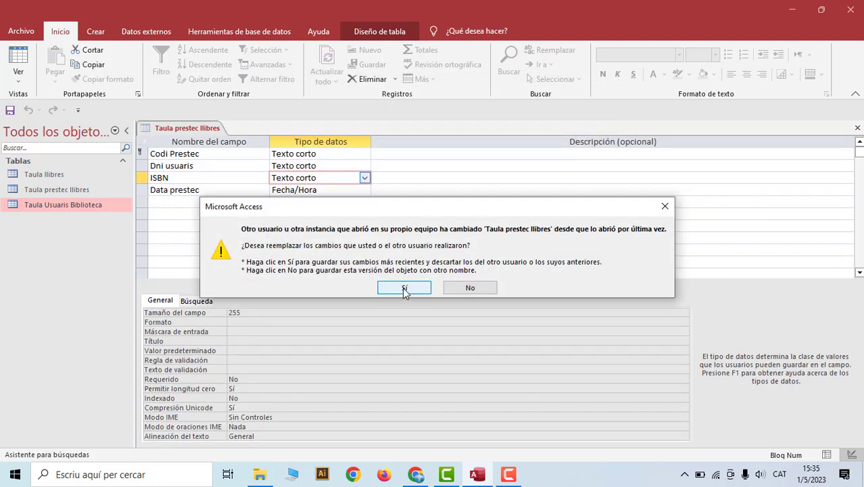
click(404, 289)
Close Taula prestec llibres and open the database relationships diagram
right_click(168, 128)
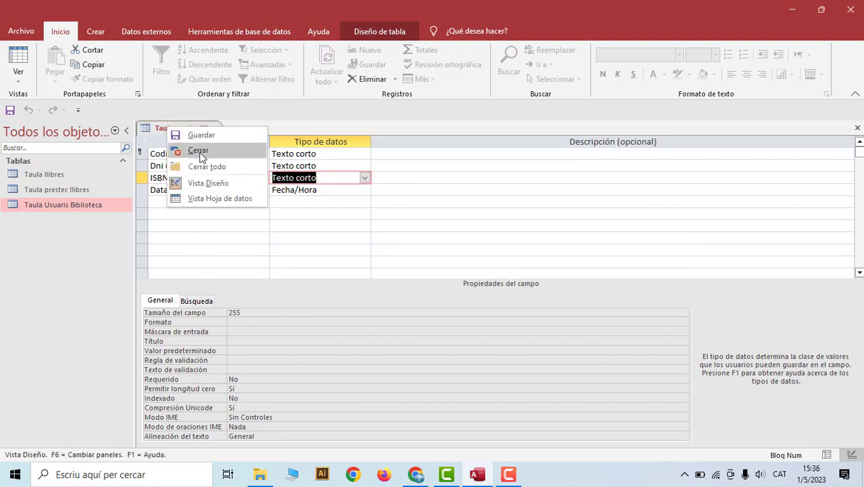
click(199, 151)
click(239, 31)
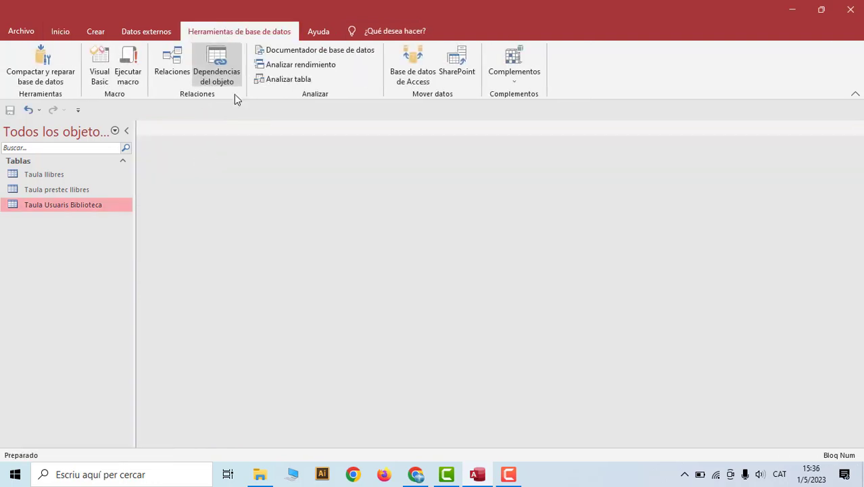
click(173, 74)
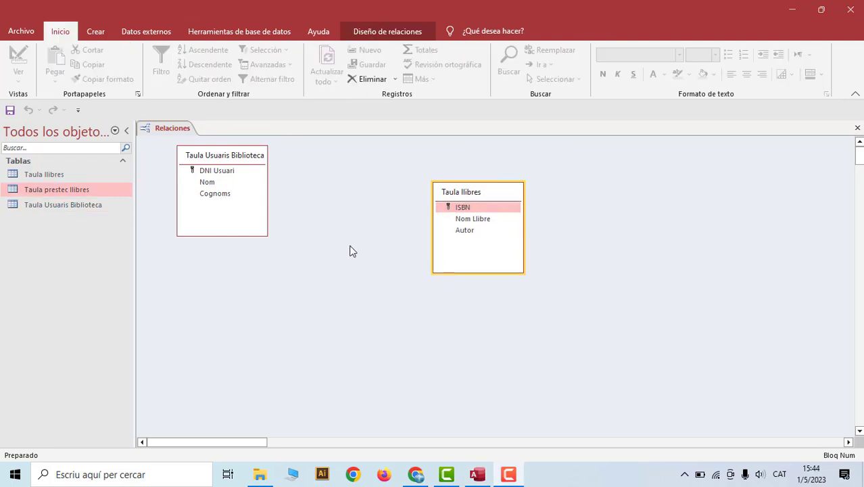
Add Taula prestec llibres to the relationships diagram and move Taula llibres up level with the other tables
right_click(337, 252)
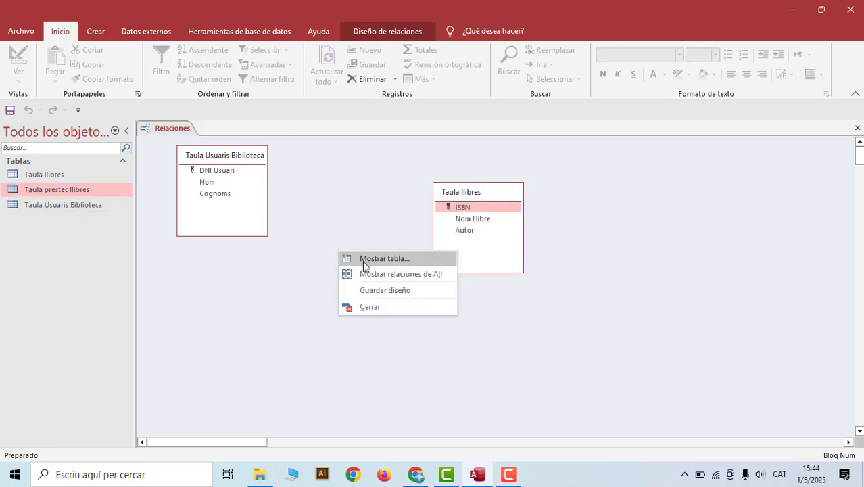
click(367, 28)
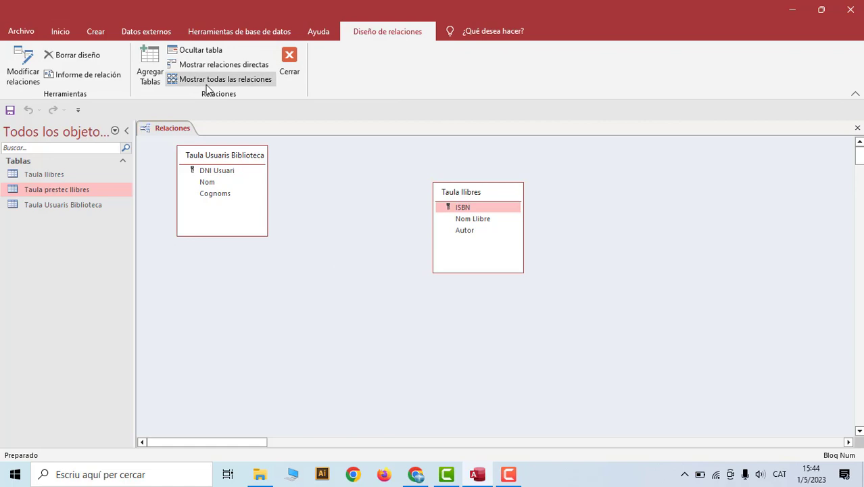
click(150, 71)
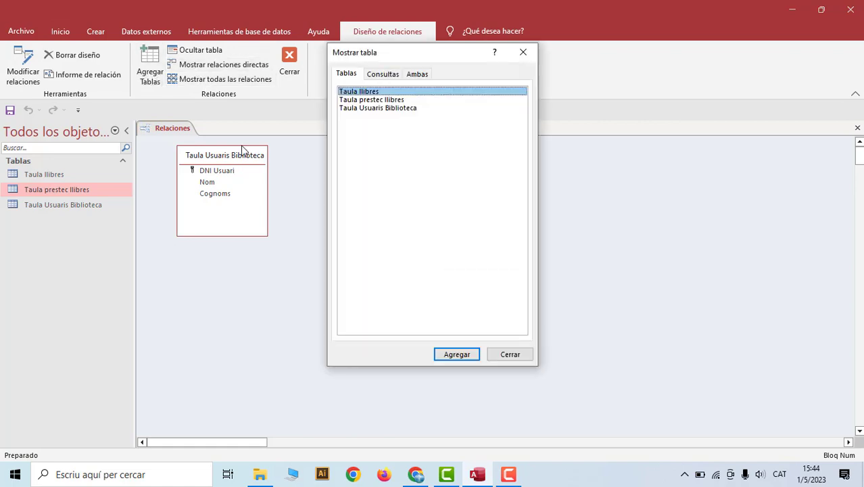
double_click(380, 100)
click(524, 58)
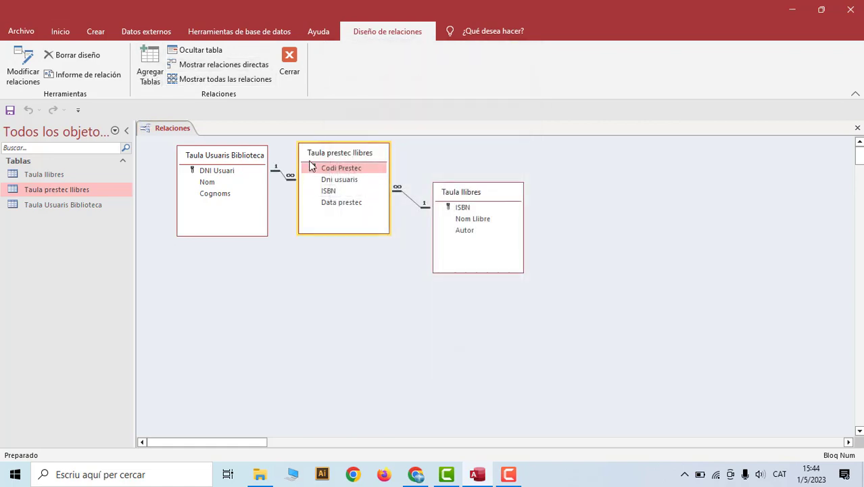
drag(462, 191, 465, 157)
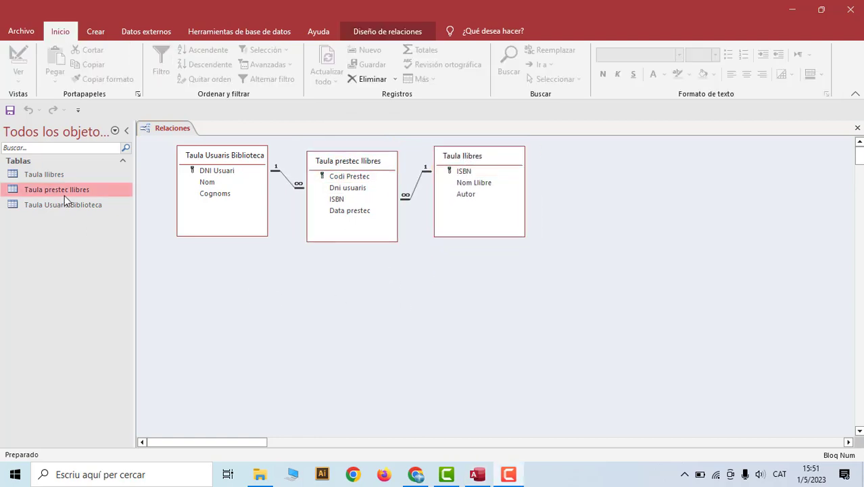
Open Taula prestec llibres and start loan PRES001 with the first DNI offered by the user lookup
double_click(57, 189)
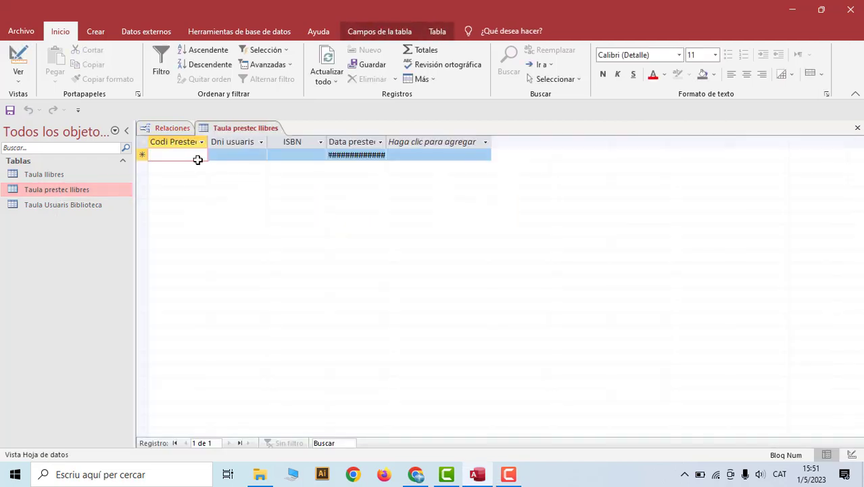
text(P)
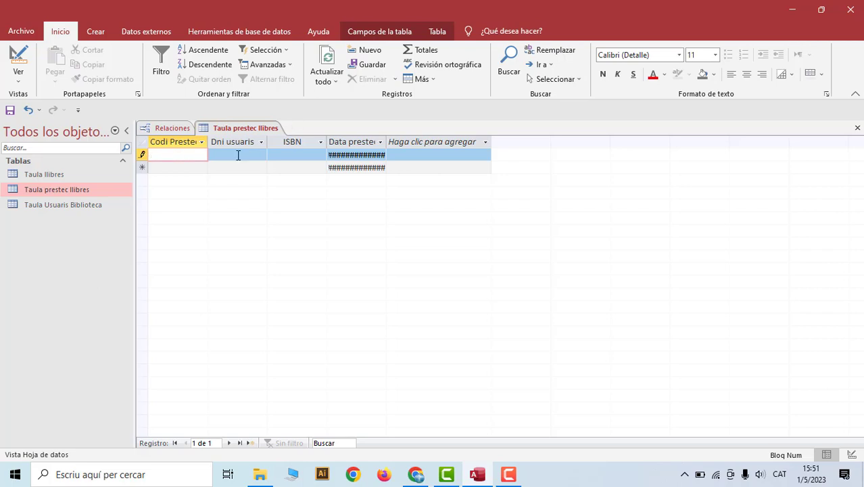
click(237, 154)
click(261, 155)
click(232, 167)
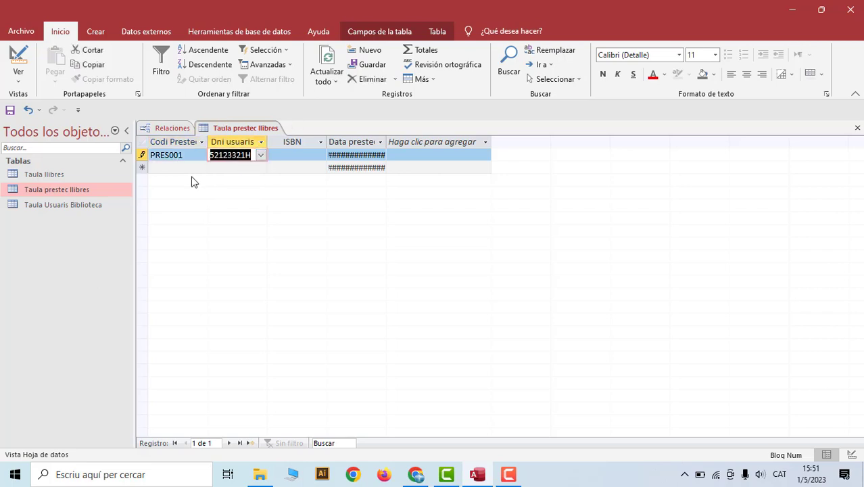
Choose Harry Potter i la pedra filosofal as loan PRES001's book and fit the ISBN and Data prestec columns to their contents
click(313, 157)
click(321, 155)
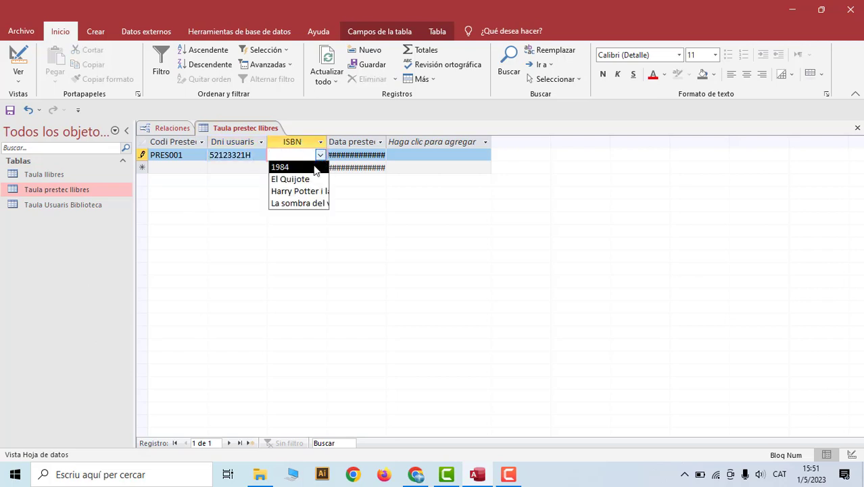
click(316, 168)
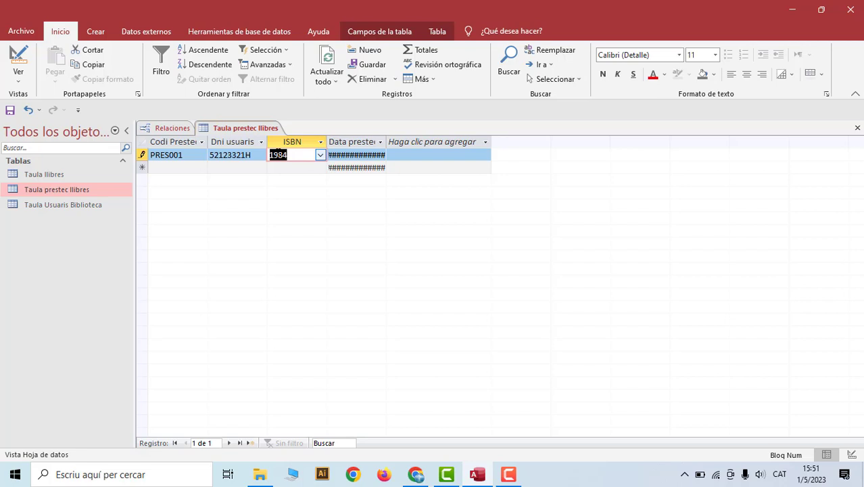
click(319, 157)
click(304, 192)
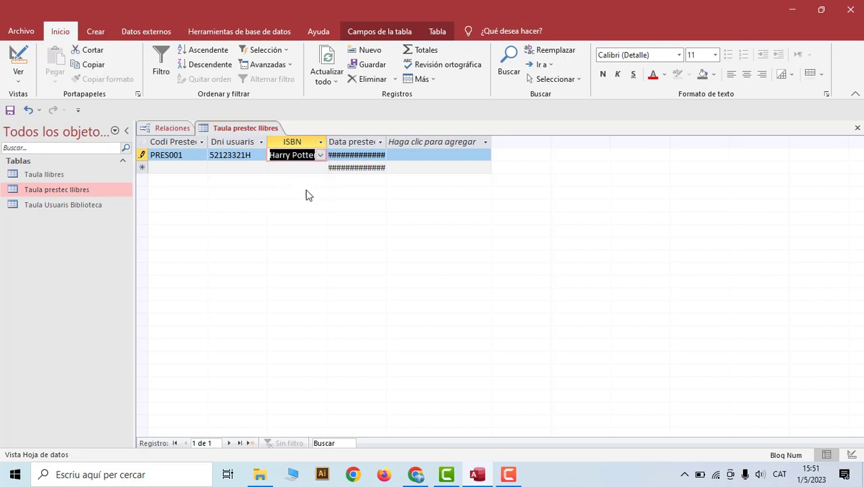
double_click(328, 142)
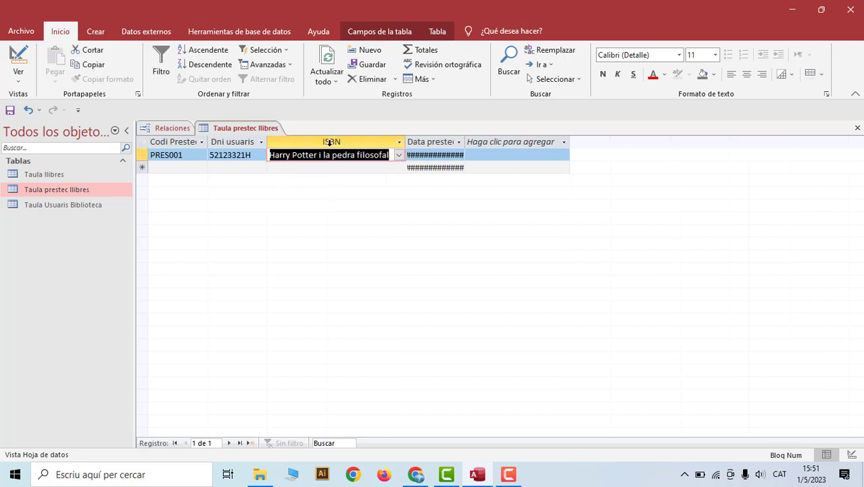
double_click(465, 144)
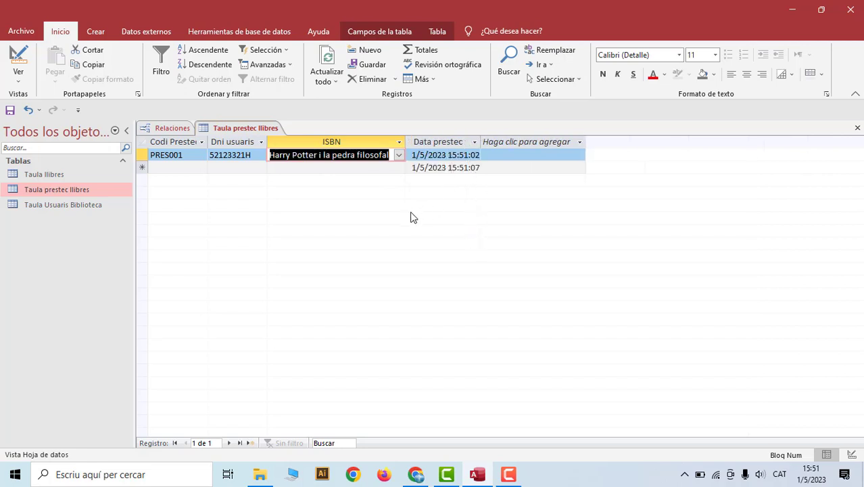
key(Tab)
key(Tab)
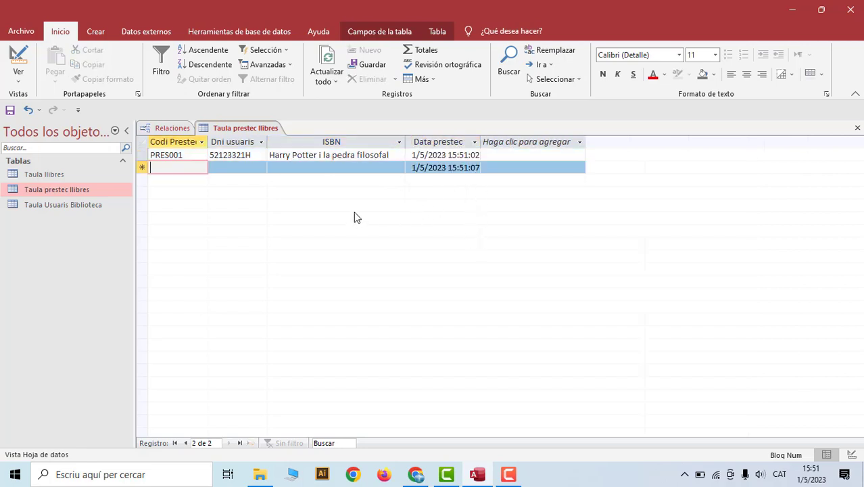
Register loan PRES002 for the first DNI in the user lookup with the book El Quijote
text(PRES002)
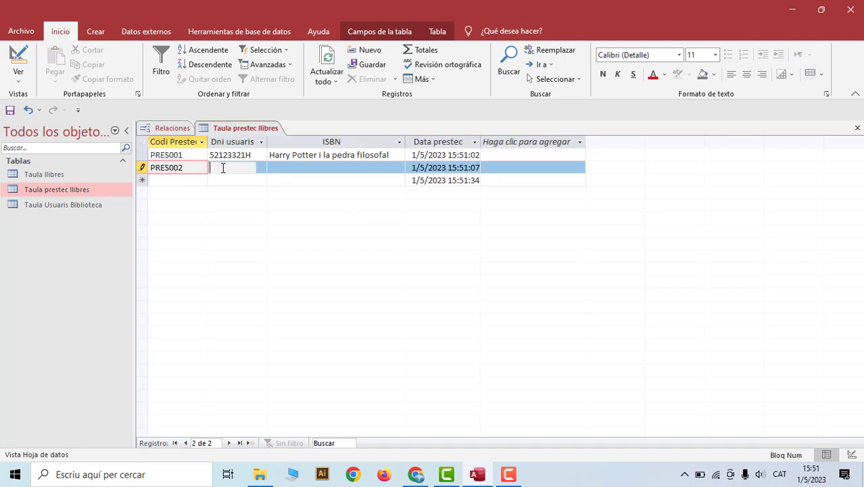
click(227, 168)
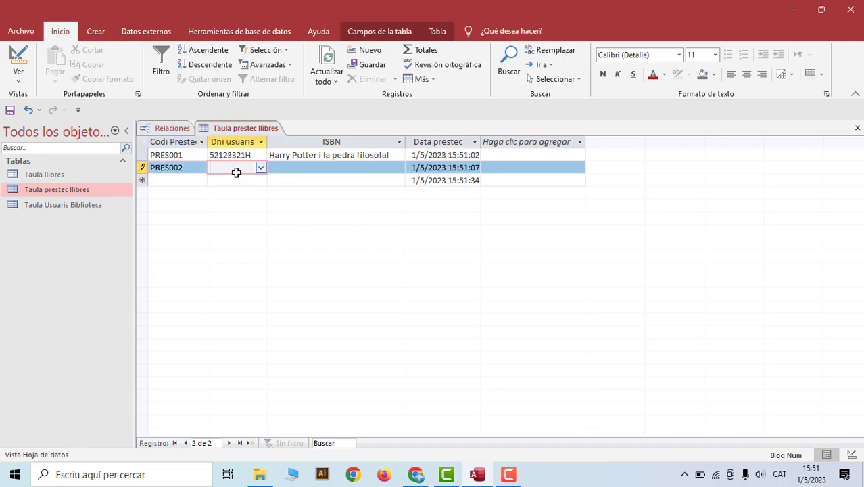
click(261, 168)
click(262, 180)
click(295, 169)
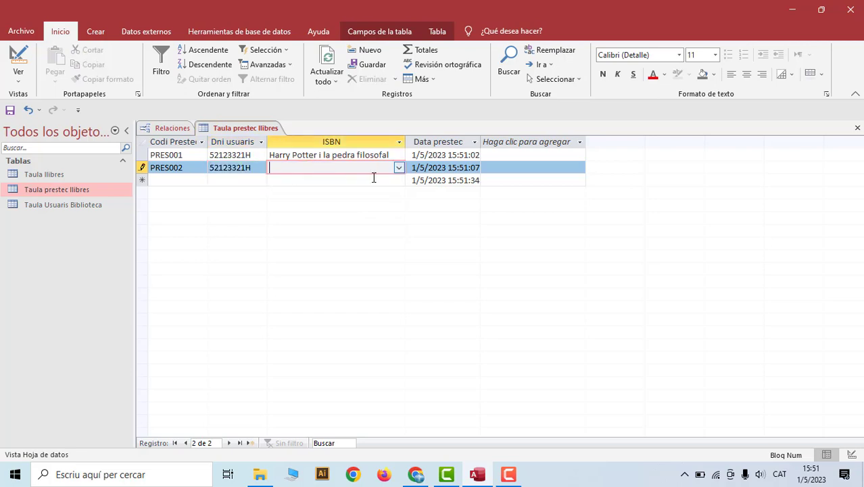
click(399, 168)
click(392, 192)
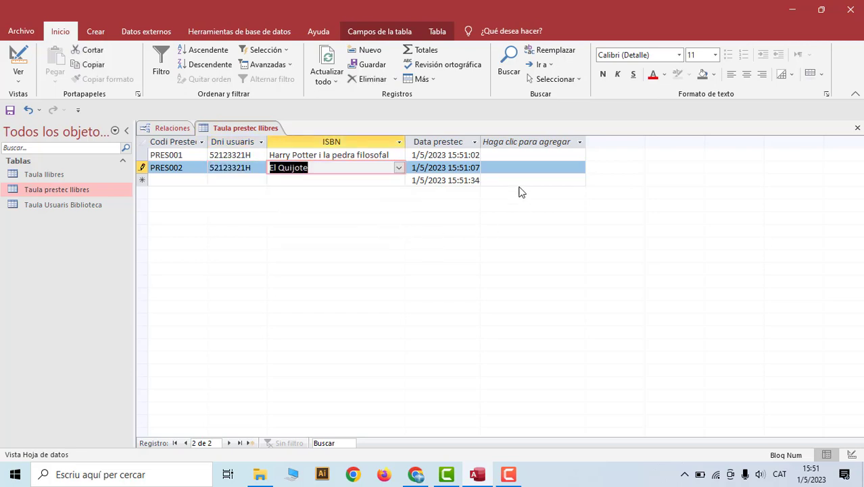
click(514, 168)
key(Tab)
key(Tab)
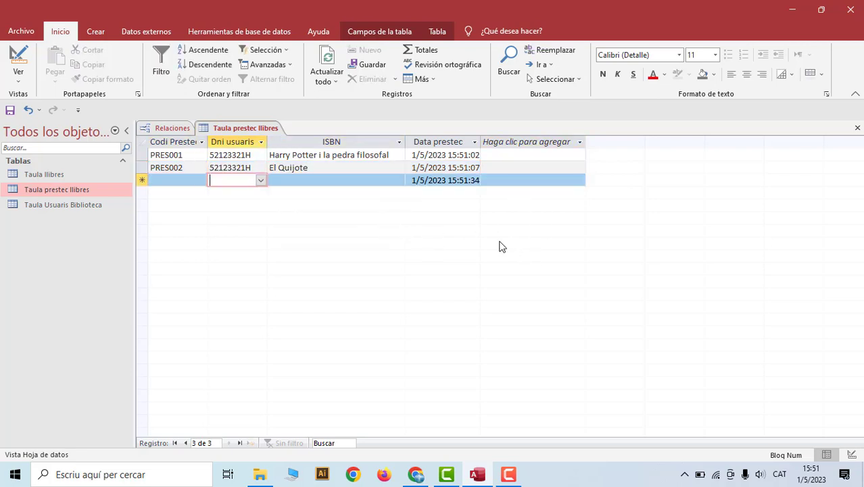
Register loan PRES003 for the second DNI in the user lookup with the book El Quijote
click(181, 180)
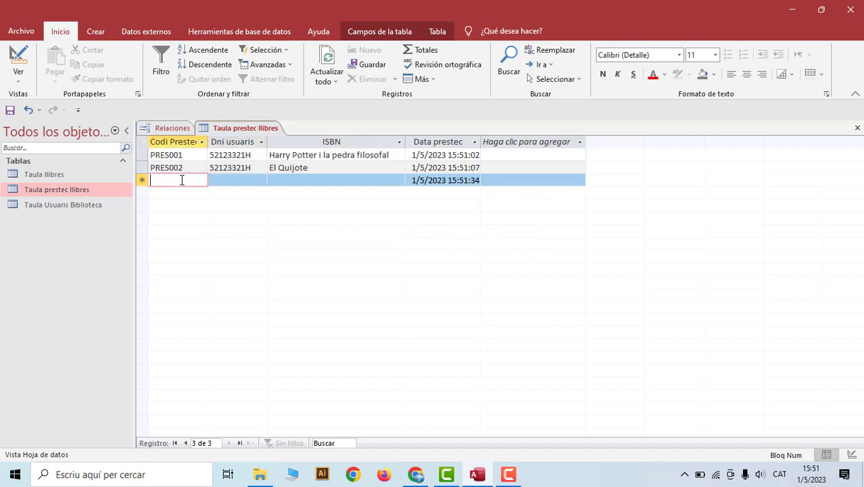
text(PRES003)
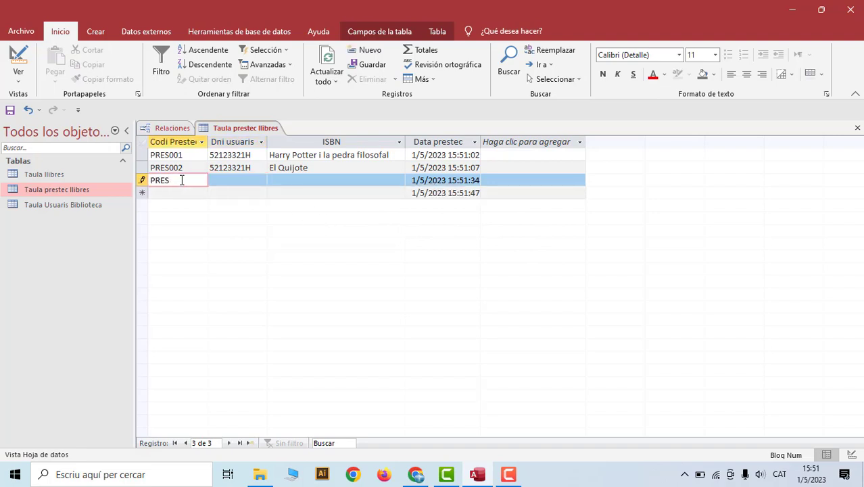
click(227, 180)
click(261, 180)
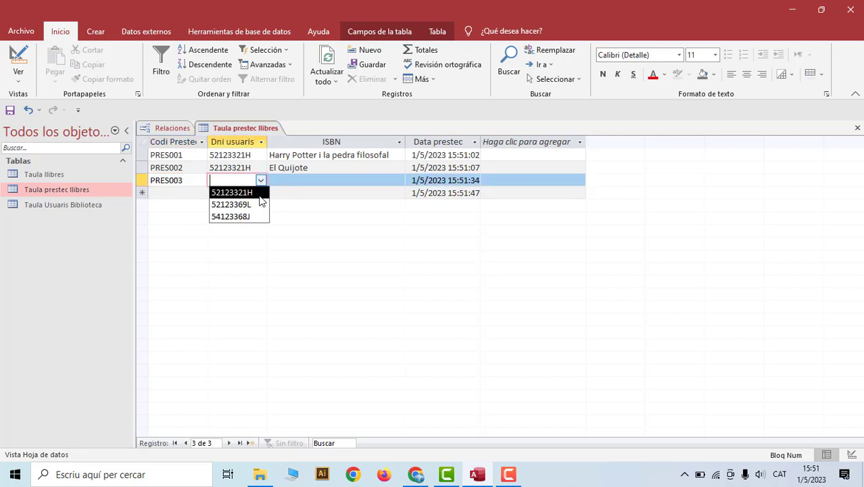
click(236, 203)
click(302, 181)
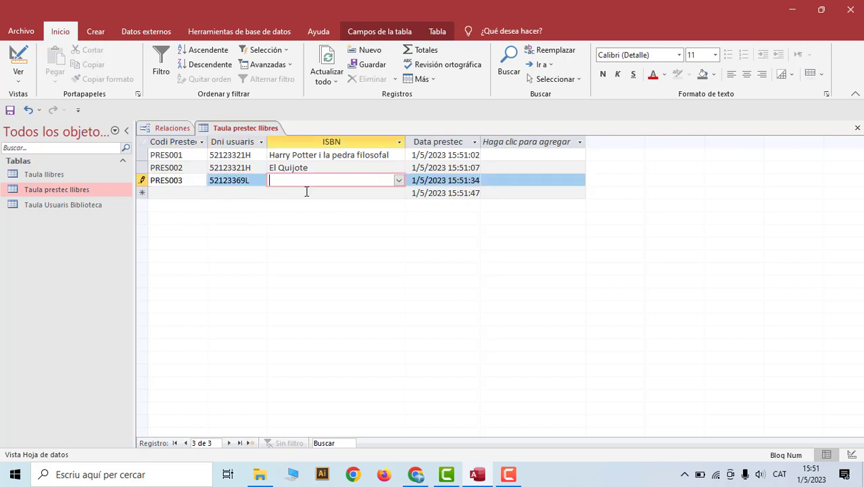
click(399, 180)
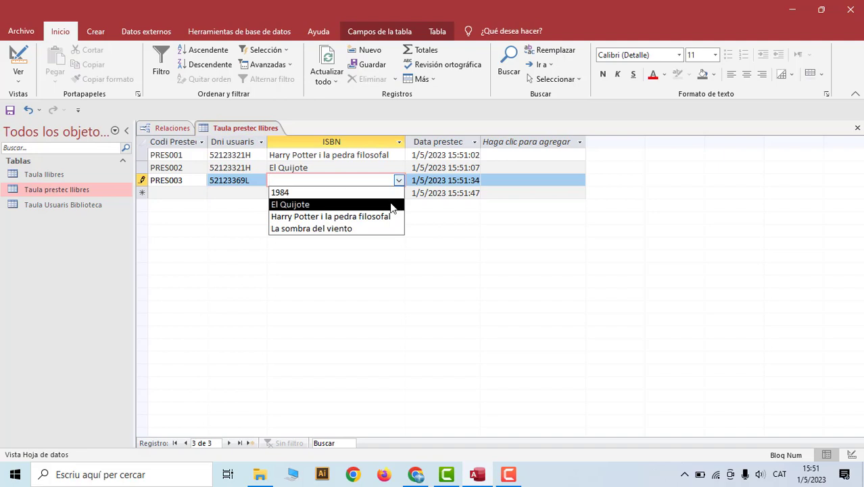
click(390, 204)
key(Tab)
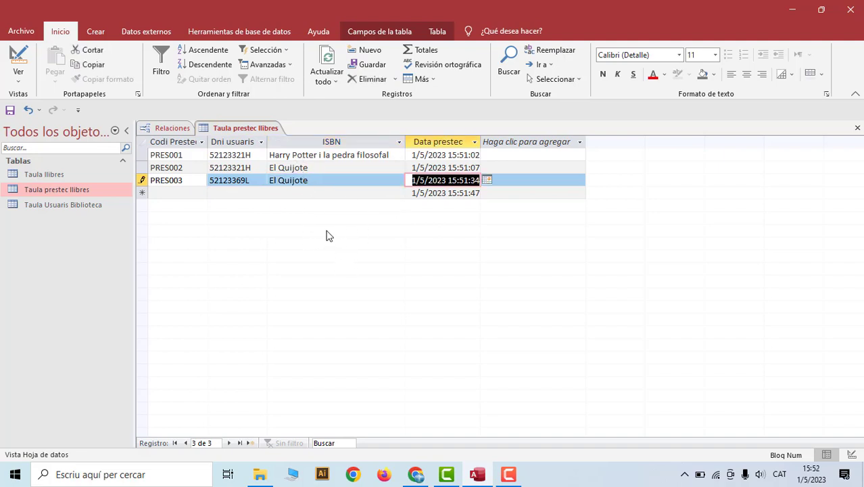
key(Tab)
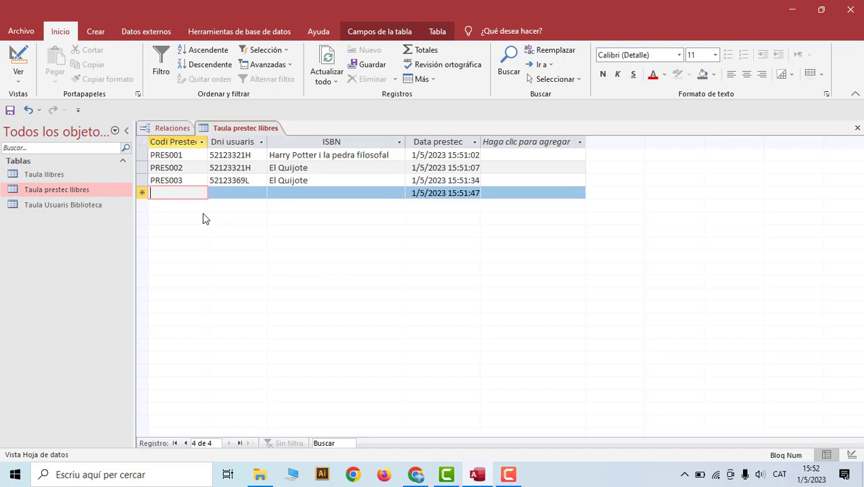
Close Taula prestec llibres and the relationships diagram, saving the diagram's layout changes
right_click(246, 132)
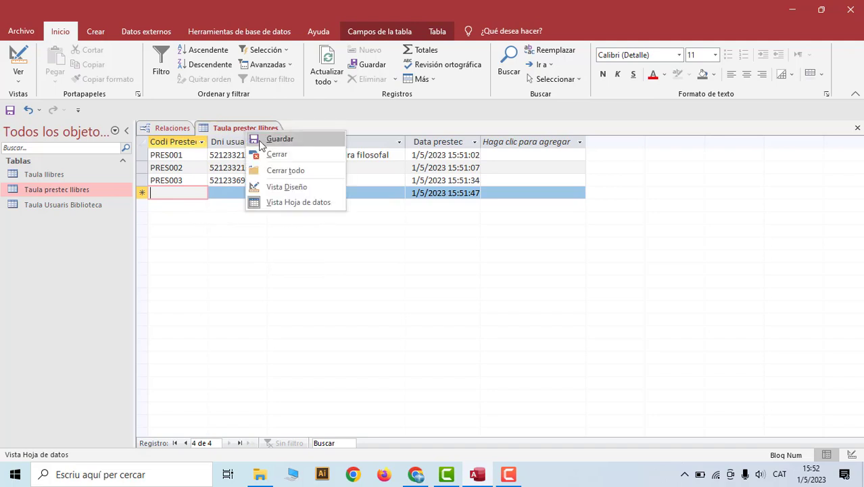
right_click(249, 131)
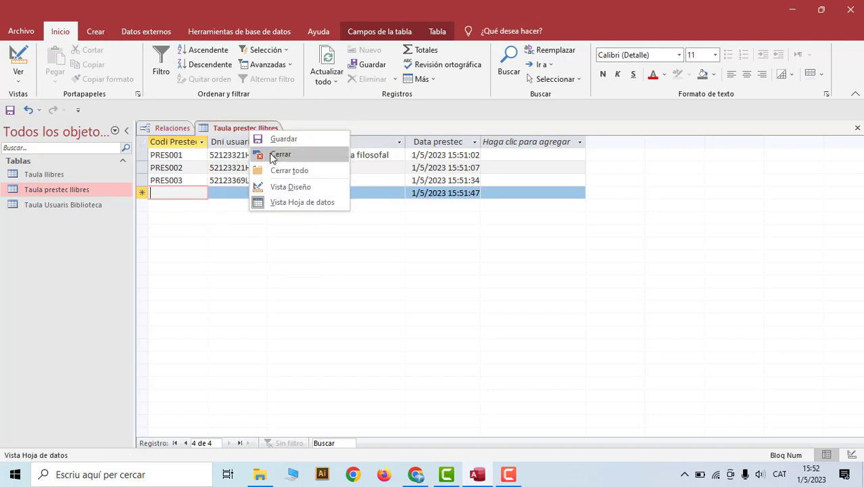
click(272, 156)
right_click(181, 131)
click(185, 150)
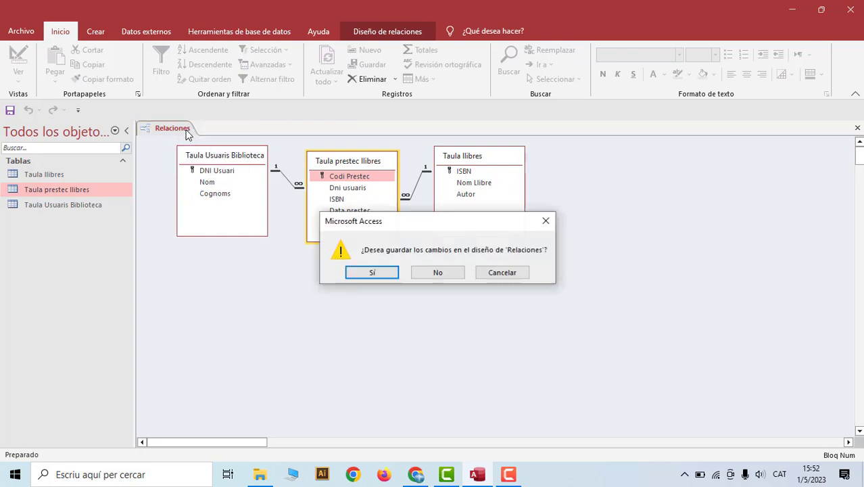
click(394, 274)
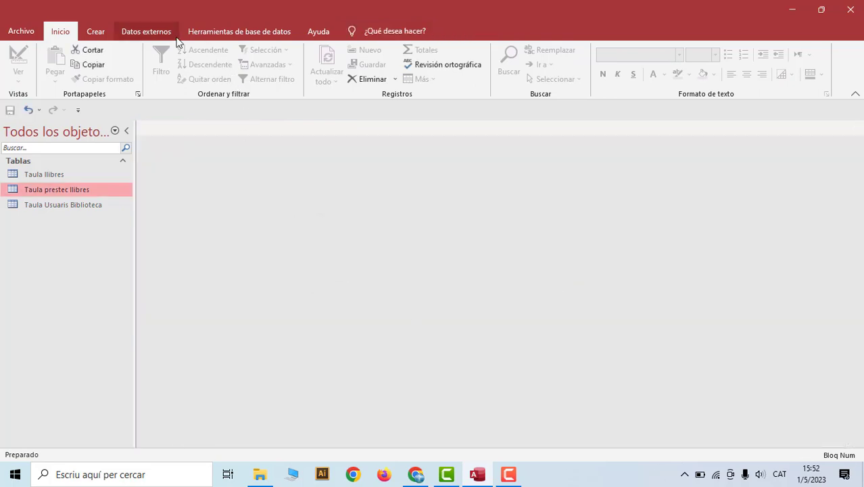
Create a query in design view based on Taula llibres, Taula prestec llibres and Taula Usuaris Biblioteca
click(100, 32)
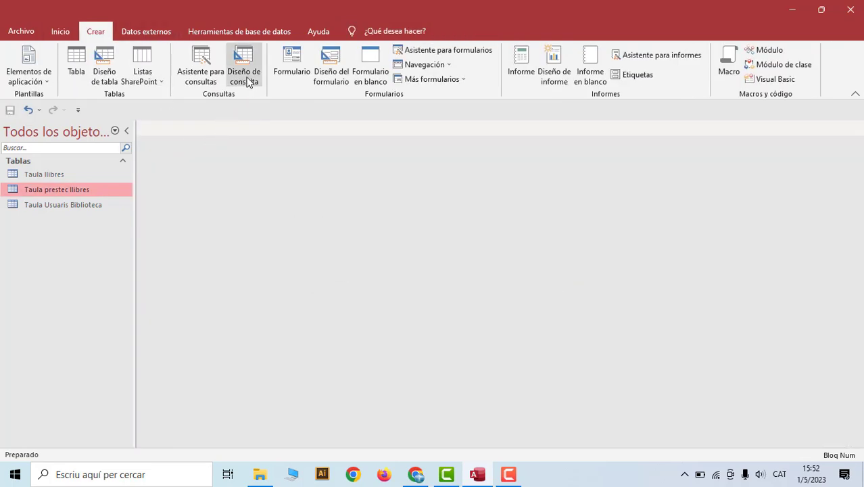
click(245, 74)
double_click(363, 185)
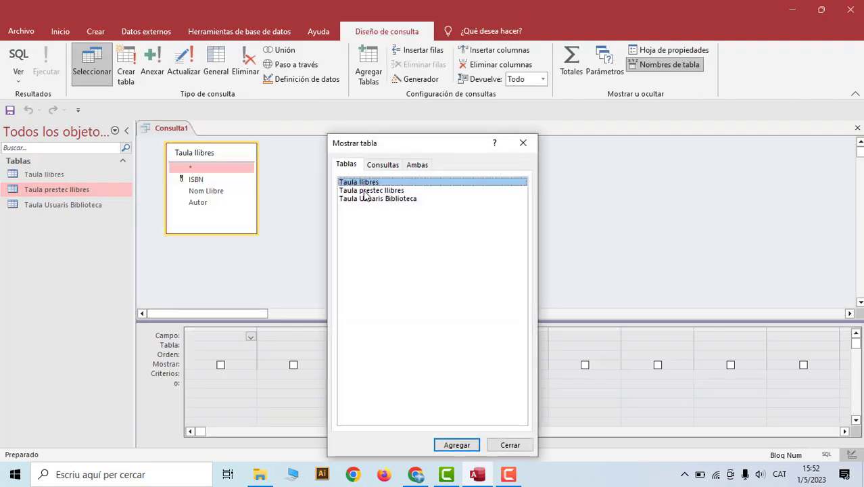
double_click(365, 191)
double_click(367, 199)
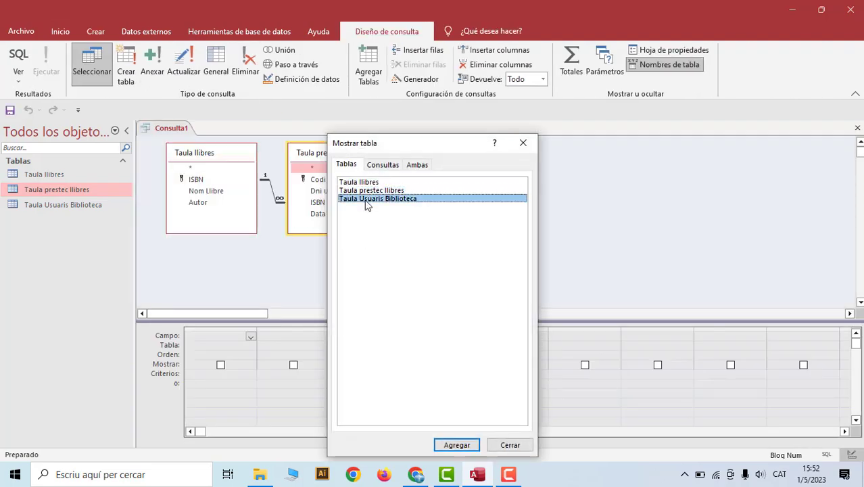
click(532, 141)
Arrange the query's tables with Taula Usuaris Biblioteca to the left of Taula prestec llibres and Taula llibres to its right
drag(463, 158, 161, 224)
drag(212, 159, 465, 181)
drag(189, 215, 233, 169)
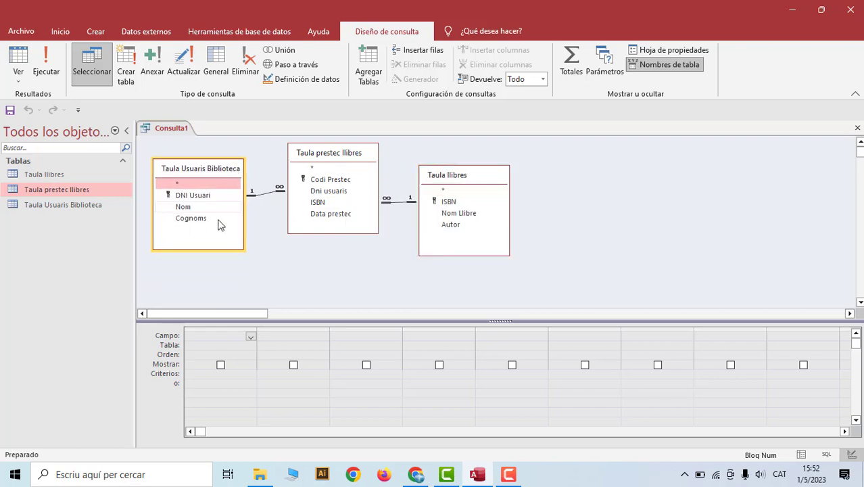
Add the user's Nom and Cognoms, Data prestec, and the book's ISBN, Nom Llibre and Autor to the query, and run it
double_click(184, 208)
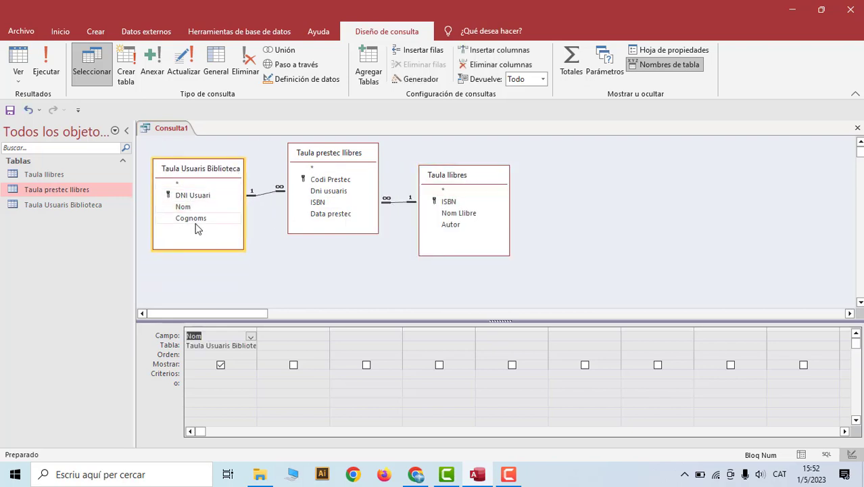
double_click(193, 219)
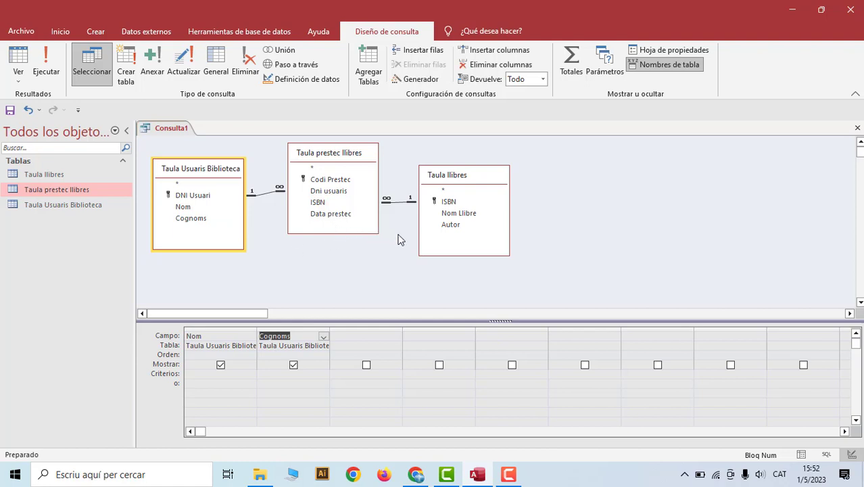
double_click(333, 214)
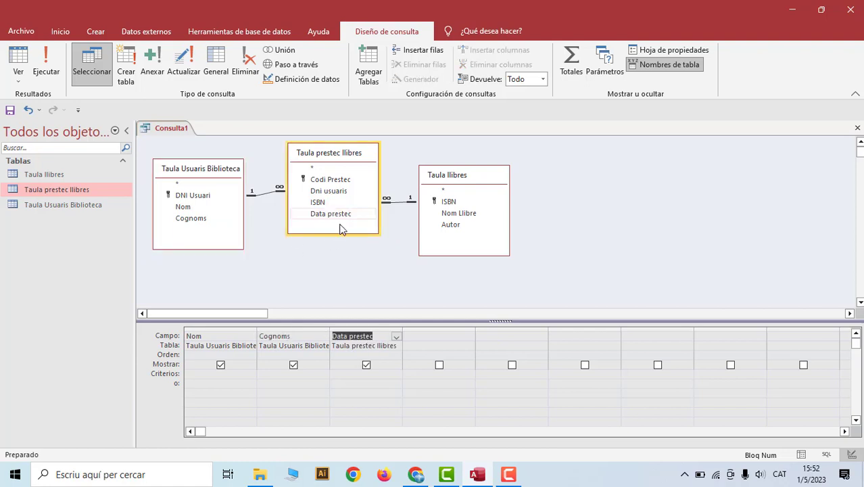
double_click(449, 201)
double_click(466, 214)
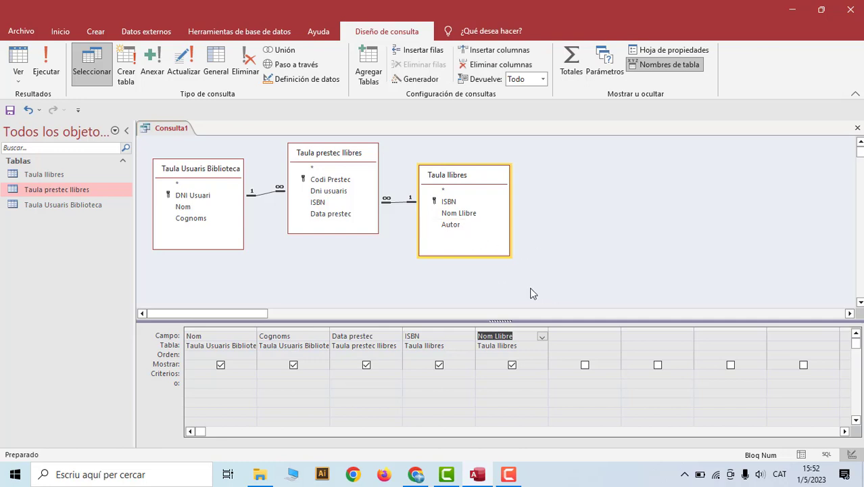
double_click(453, 225)
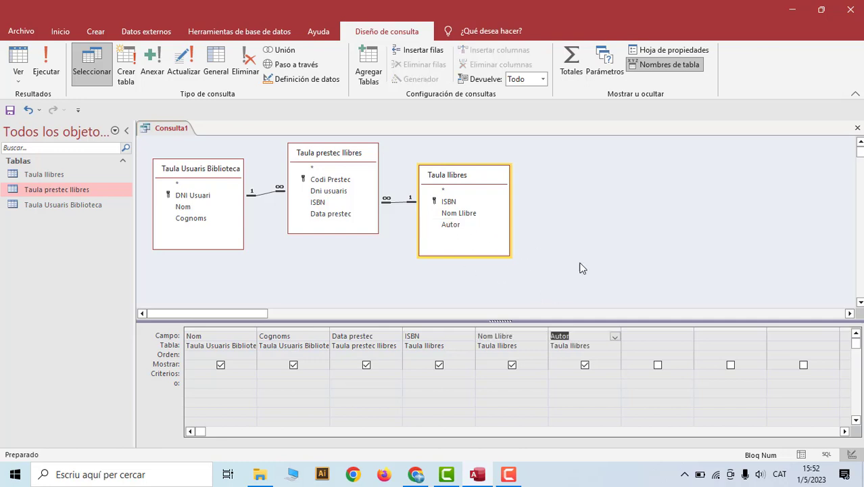
click(45, 66)
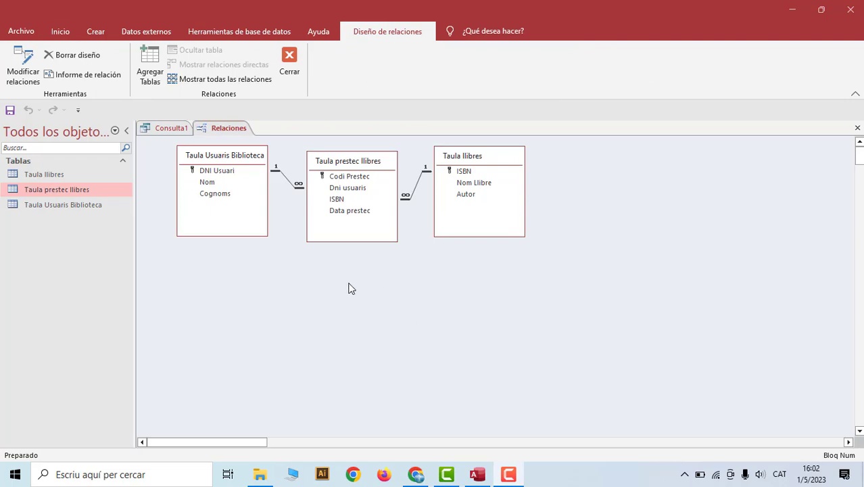
Examine the settings of the relationship between Taula Usuaris Biblioteca and Taula prestec llibres, leaving them as they are
click(287, 180)
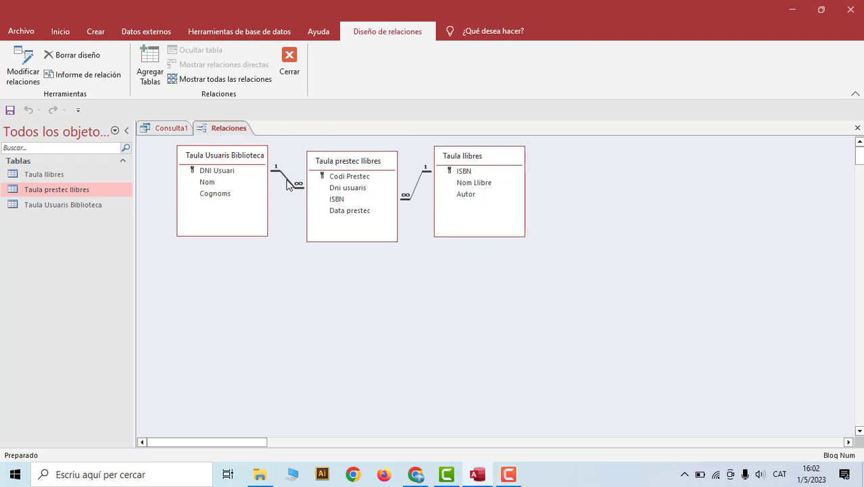
right_click(287, 184)
click(325, 187)
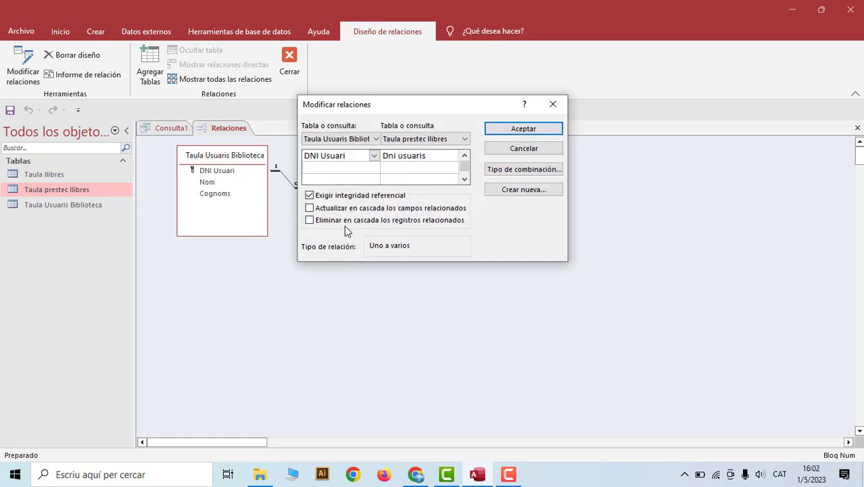
click(553, 105)
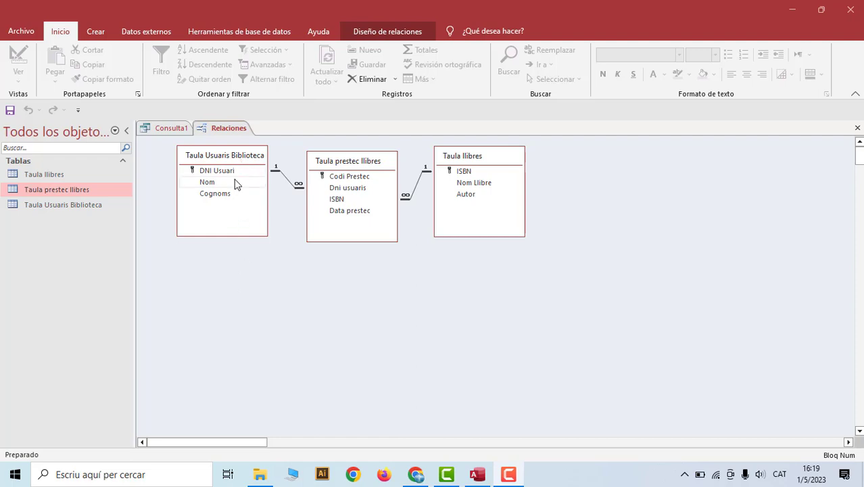
Open Taula prestec llibres and view the Dni usuaris lookup list for loan PRES003
double_click(45, 192)
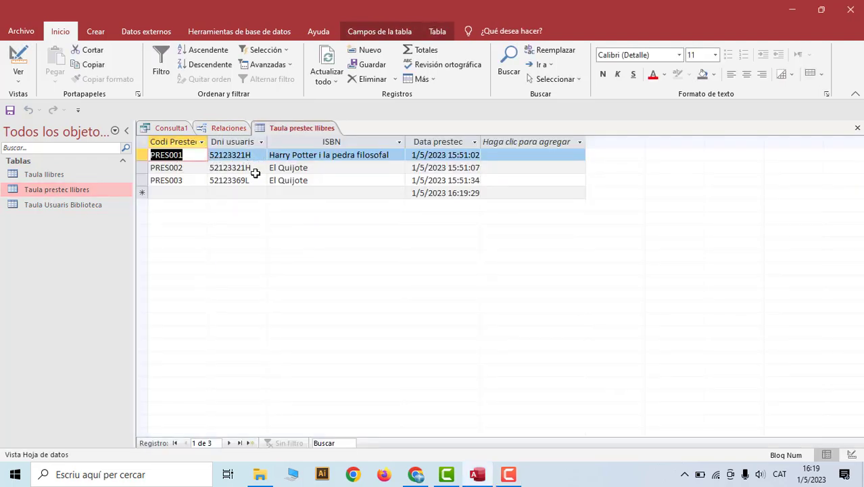
click(253, 180)
click(262, 180)
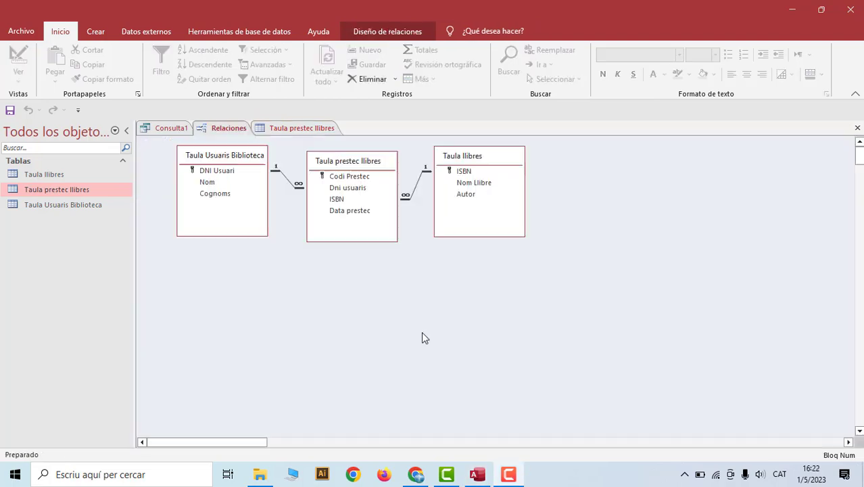
Rearrange the relationships diagram so Taula Usuaris Biblioteca, Taula prestec llibres and Taula llibres sit slightly lower in a row, spaced further apart
click(228, 128)
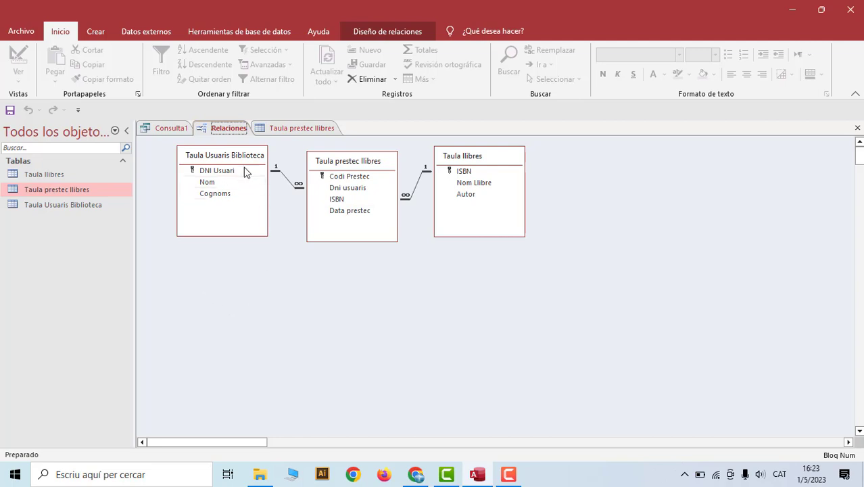
drag(245, 172, 230, 184)
drag(331, 174, 338, 187)
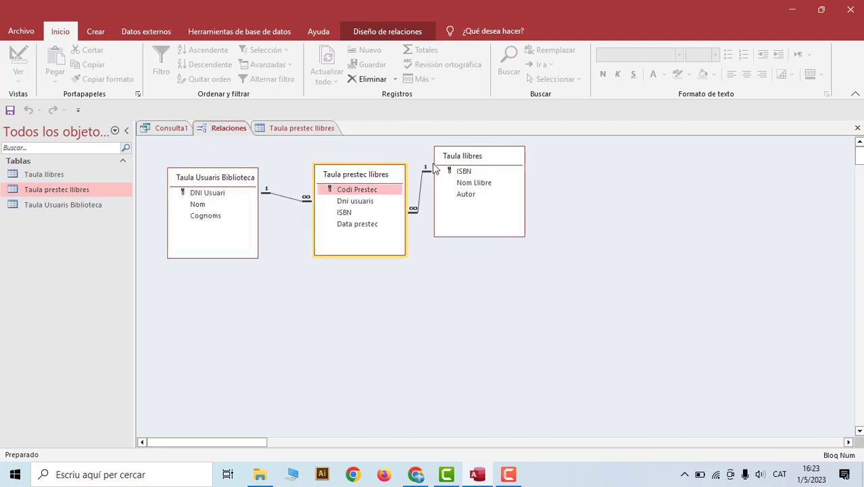
drag(450, 165, 485, 183)
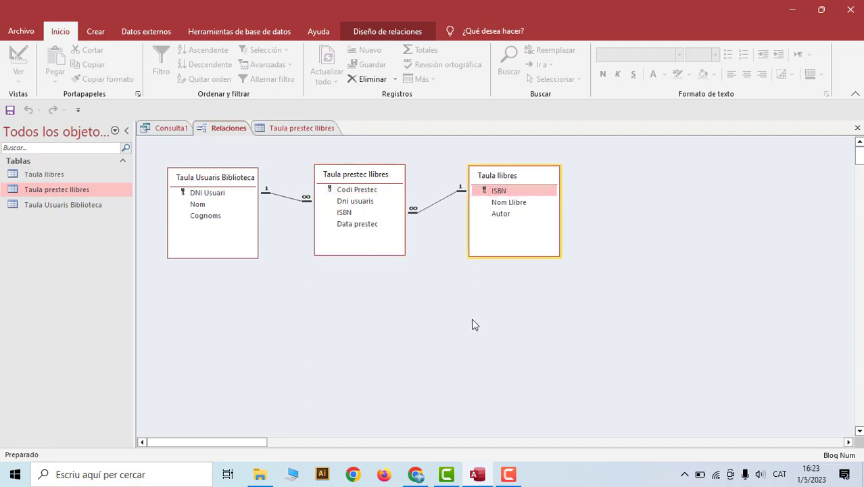